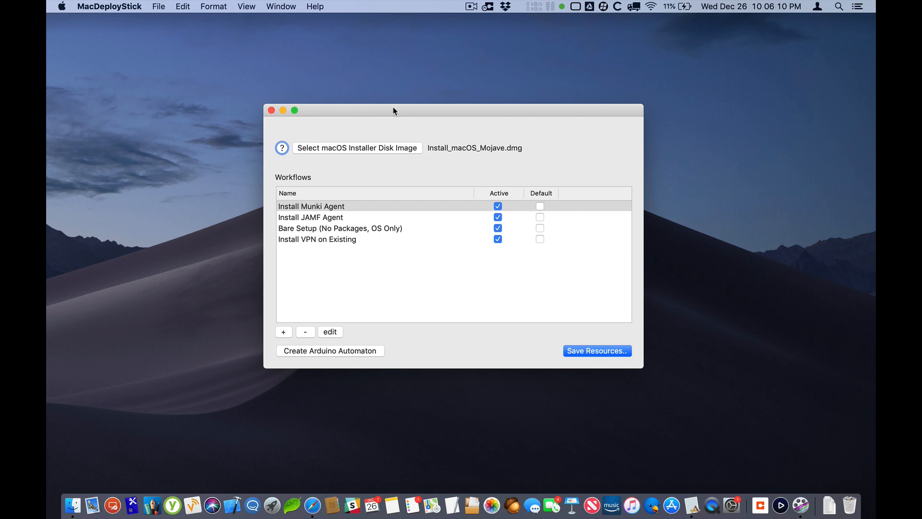
Select Install_macOS_Mojave.dmg from the Desktop as the macOS installer disk image
{"action": "left_click_drag", "start_coordinate": [393, 110], "coordinate": [393, 102]}
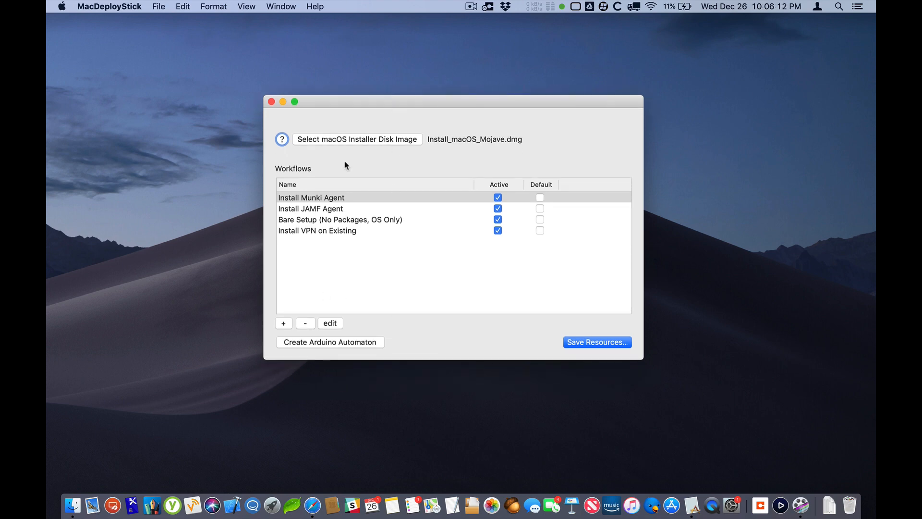
{"action": "mouse_move", "coordinate": [350, 138]}
{"action": "left_mouse_down"}
{"action": "mouse_move", "coordinate": [349, 169]}
{"action": "mouse_move", "coordinate": [338, 168]}
{"action": "mouse_move", "coordinate": [354, 143]}
{"action": "mouse_move", "coordinate": [334, 143]}
{"action": "mouse_move", "coordinate": [344, 155]}
{"action": "mouse_move", "coordinate": [328, 151]}
{"action": "mouse_move", "coordinate": [336, 147]}
{"action": "left_mouse_up"}
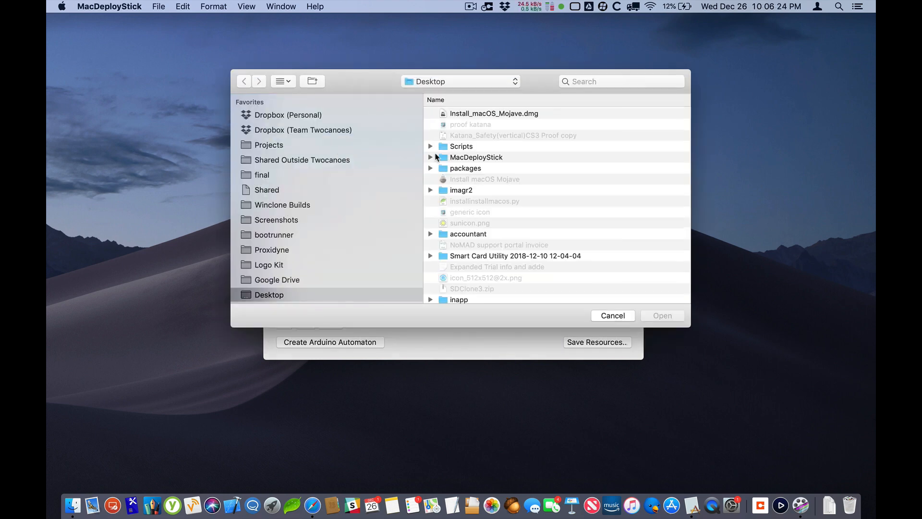
{"action": "double_click", "coordinate": [465, 116]}
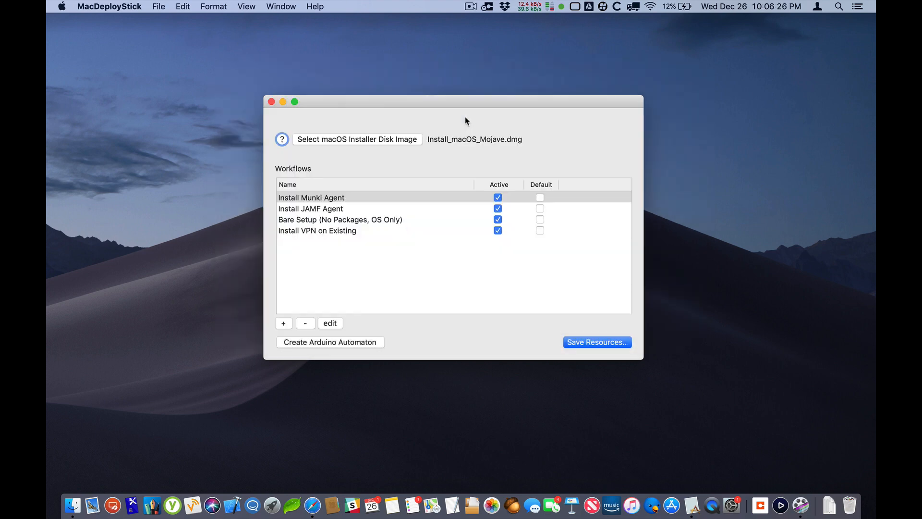
Open the disk image help and examine the example hdiutil command for creating an installer image, then close it
{"action": "left_click", "coordinate": [282, 141]}
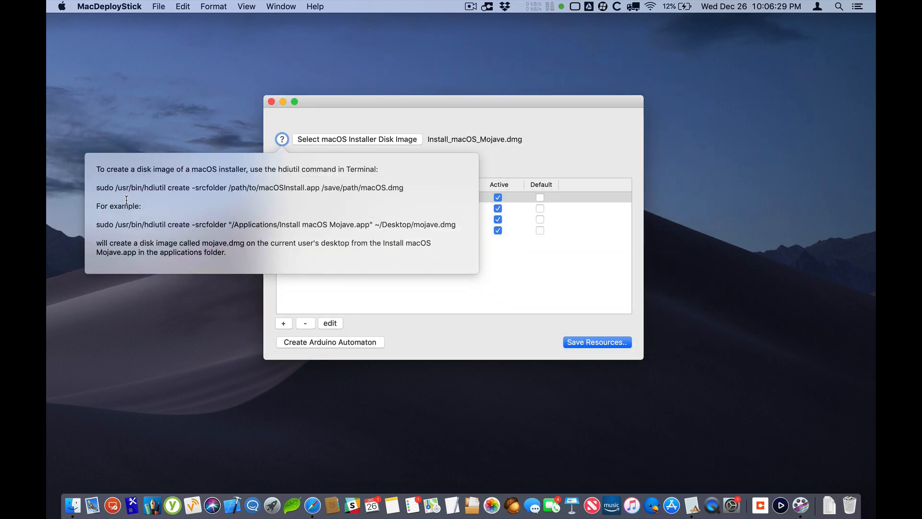
{"action": "triple_click", "coordinate": [110, 223]}
{"action": "double_click", "coordinate": [161, 224]}
{"action": "left_click_drag", "start_coordinate": [455, 224], "coordinate": [361, 225]}
{"action": "double_click", "coordinate": [291, 224]}
{"action": "left_click", "coordinate": [439, 132]}
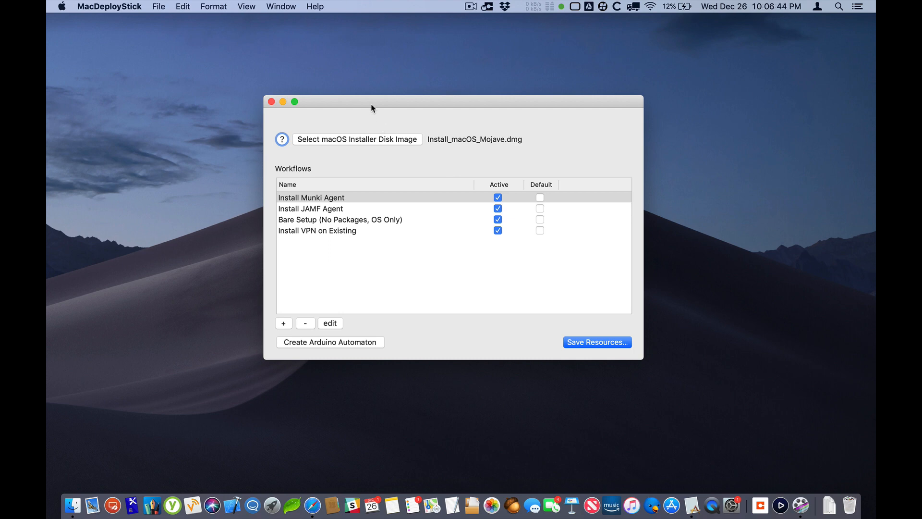
{"action": "left_click", "coordinate": [282, 139]}
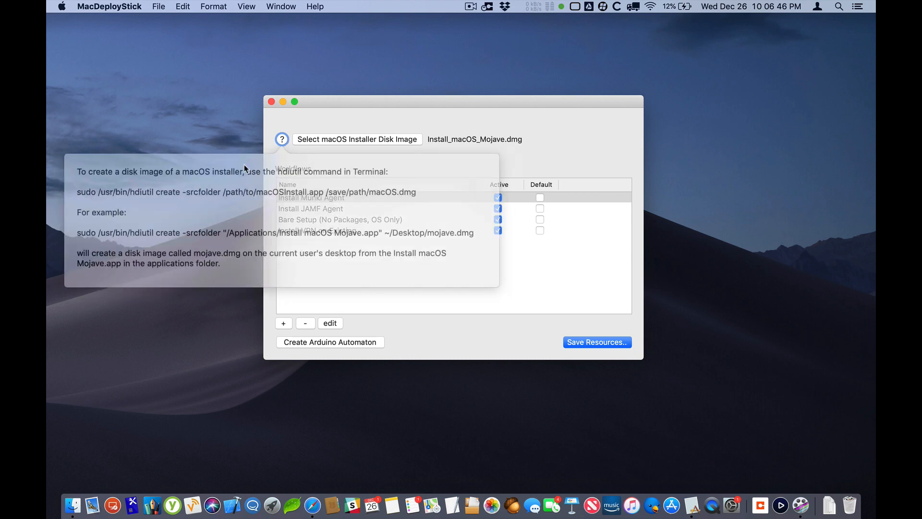
{"action": "double_click", "coordinate": [102, 224]}
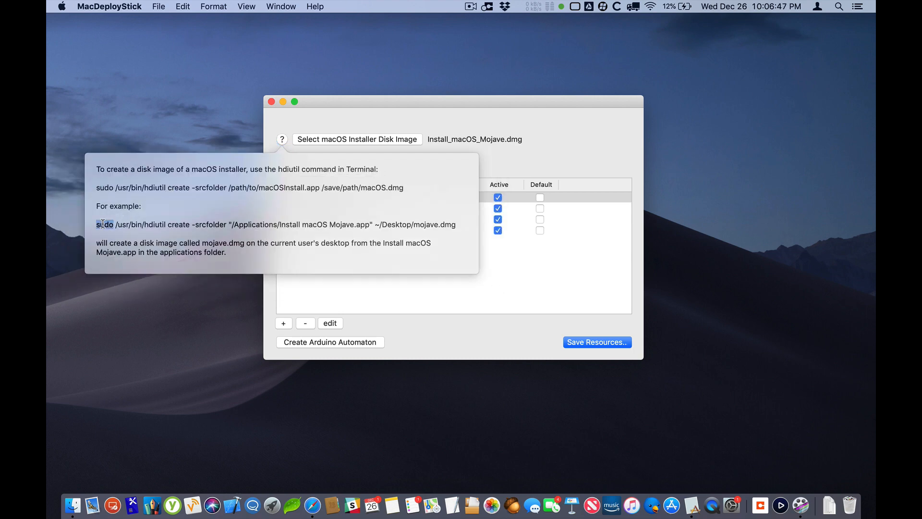
{"action": "left_click", "coordinate": [301, 115]}
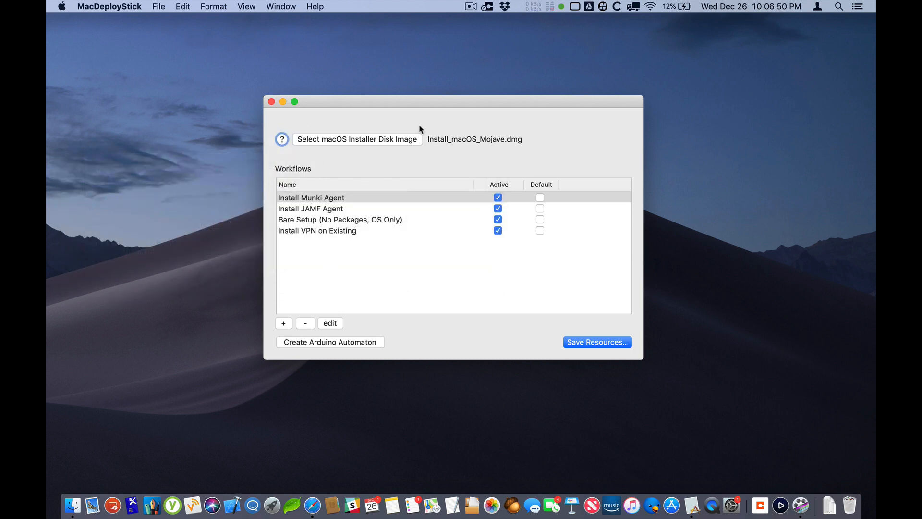
Add a new workflow and name it "Video Workflow"
{"action": "left_click", "coordinate": [326, 200]}
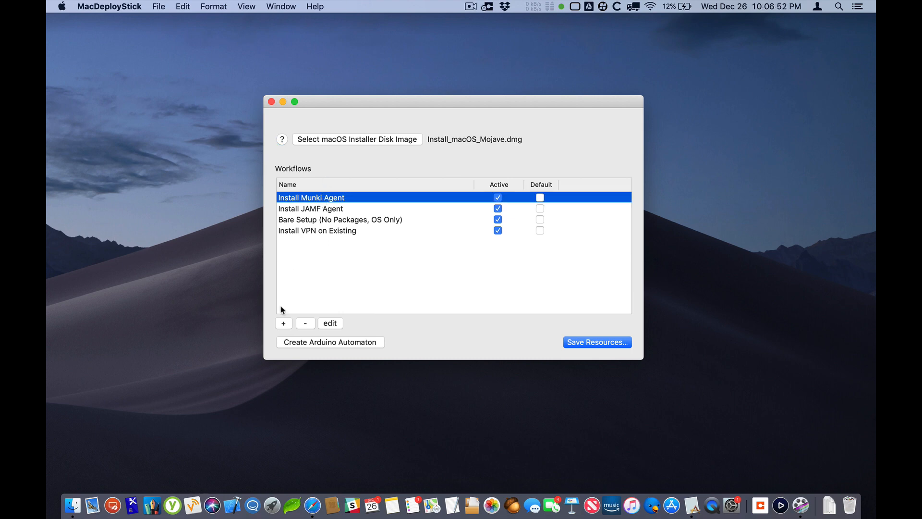
{"action": "left_click", "coordinate": [284, 323]}
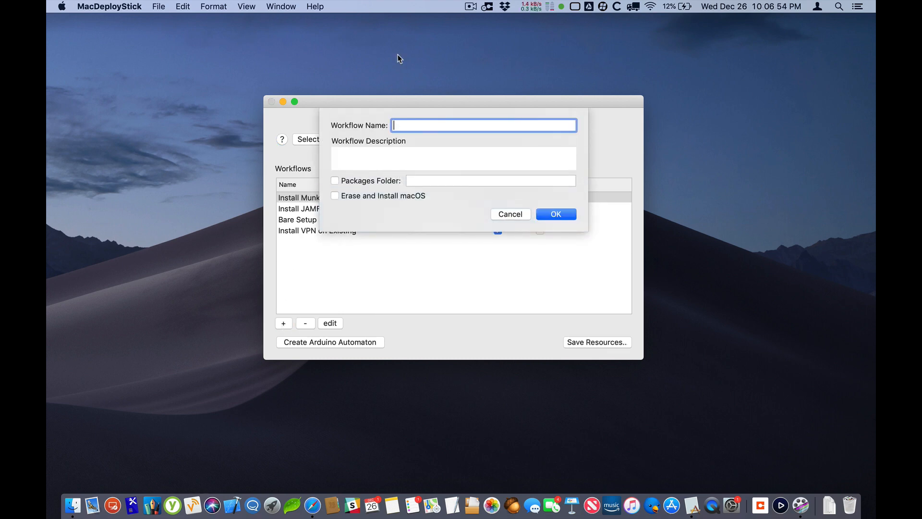
{"action": "type", "text": "Video WOrk"}
{"action": "key", "text": "BackSpace"}
{"action": "key", "text": "BackSpace"}
{"action": "key", "text": "BackSpace"}
{"action": "type", "text": "orkflow"}
Enter "Demo of a workflow" as the new workflow's description
{"action": "key", "text": "Tab"}
{"action": "type", "text": "Demo of"}
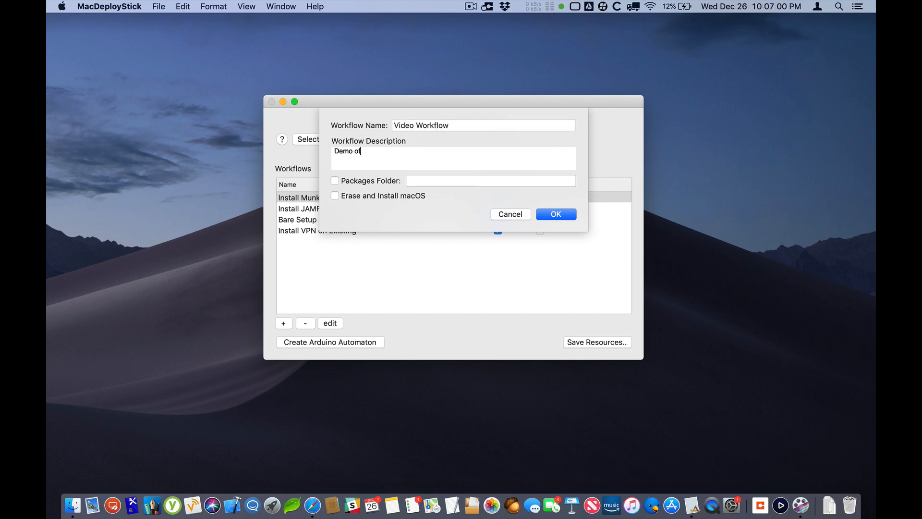
{"action": "type", "text": " A workflow"}
{"action": "key", "text": "BackSpace"}
{"action": "type", "text": "a"}
Enable the packages folder for the new workflow and set its path to /Users/Shared/Installer Packages
{"action": "left_click", "coordinate": [335, 181]}
{"action": "left_click", "coordinate": [431, 181]}
{"action": "type", "text": "/"}
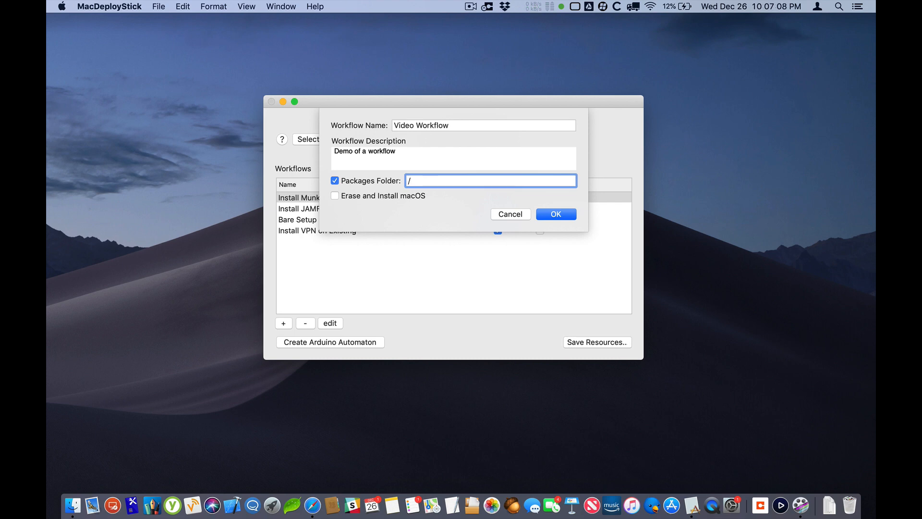
{"action": "type", "text": "Users/Shared?"}
{"action": "type", "text": "In"}
{"action": "key", "text": "BackSpace"}
{"action": "key", "text": "BackSpace"}
{"action": "key", "text": "BackSpace"}
{"action": "type", "text": "/In"}
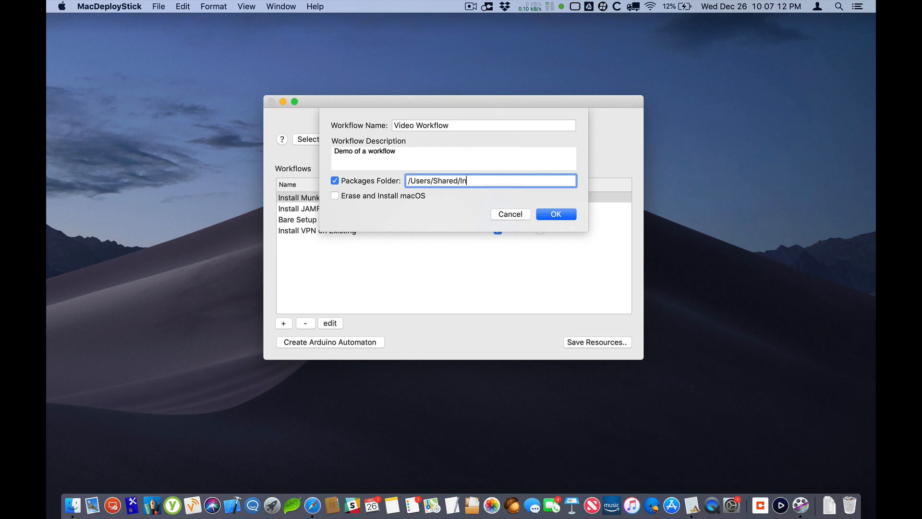
{"action": "type", "text": "stalled Packages"}
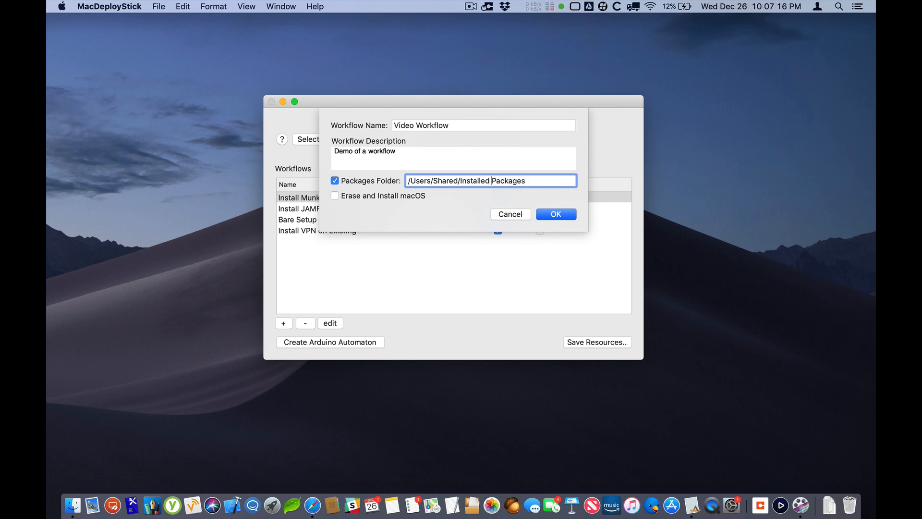
{"action": "key", "text": "BackSpace"}
{"action": "key", "text": "BackSpace"}
{"action": "type", "text": "r"}
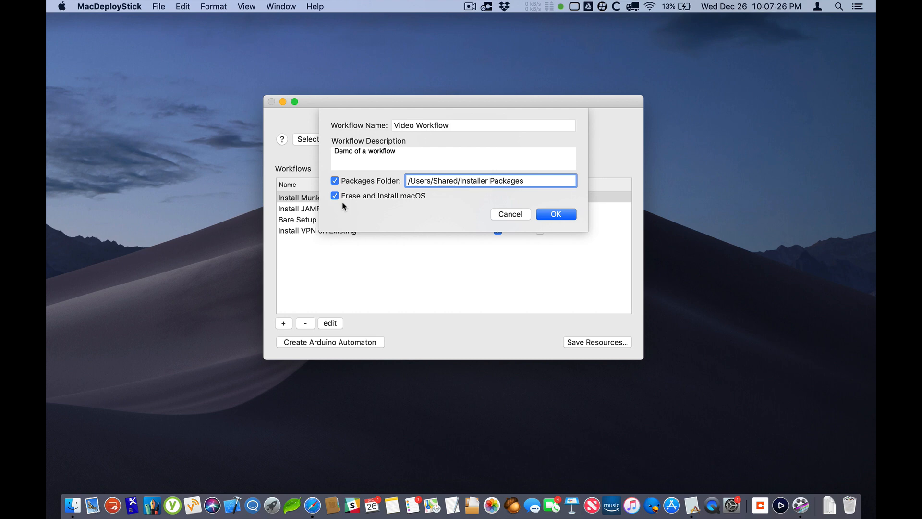
Leave Erase and Install macOS enabled for the new workflow and save the workflow
{"action": "left_click", "coordinate": [367, 193]}
{"action": "left_click", "coordinate": [335, 196]}
{"action": "left_click", "coordinate": [565, 214]}
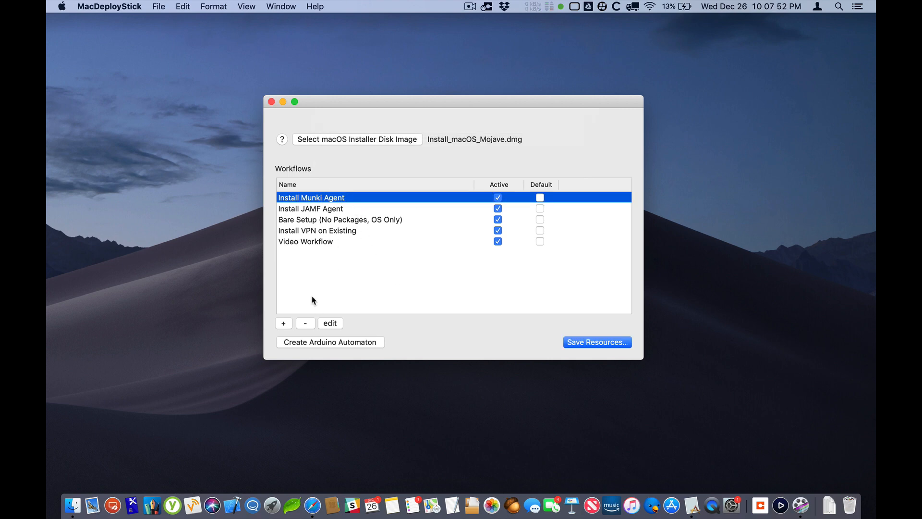
Open the Install Munki Agent workflow, examine its packages folder setting and close it without changes
{"action": "double_click", "coordinate": [304, 198]}
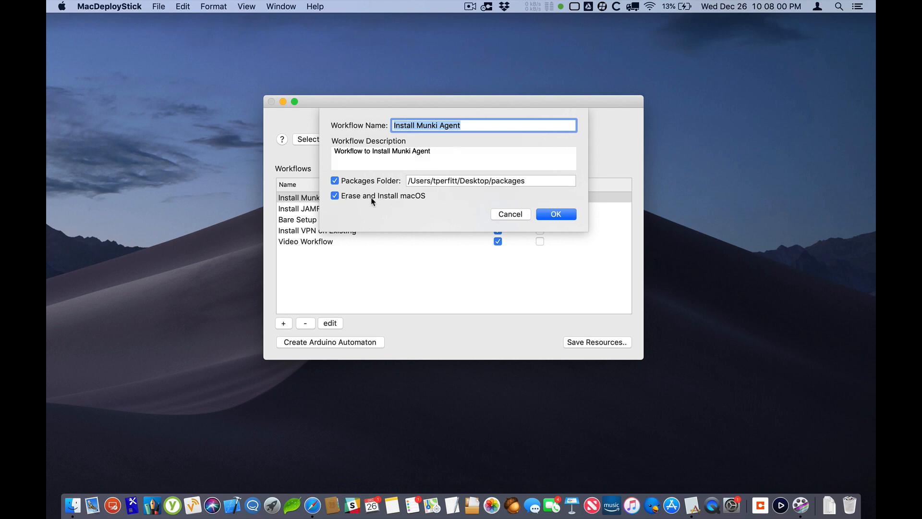
{"action": "left_click", "coordinate": [510, 215]}
{"action": "double_click", "coordinate": [505, 182]}
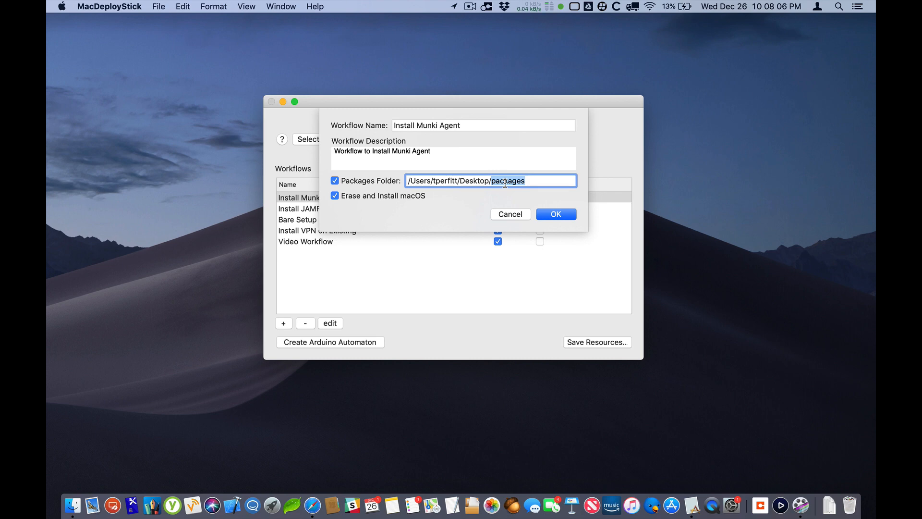
{"action": "left_click", "coordinate": [502, 215]}
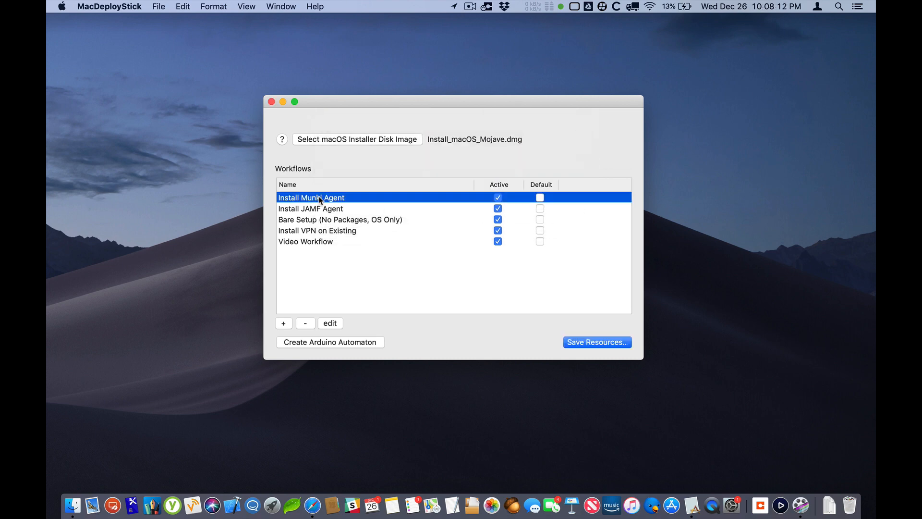
Deselect the workflow and review the Arduino automaton's resource location options, closing them without creating anything
{"action": "left_click", "coordinate": [315, 263]}
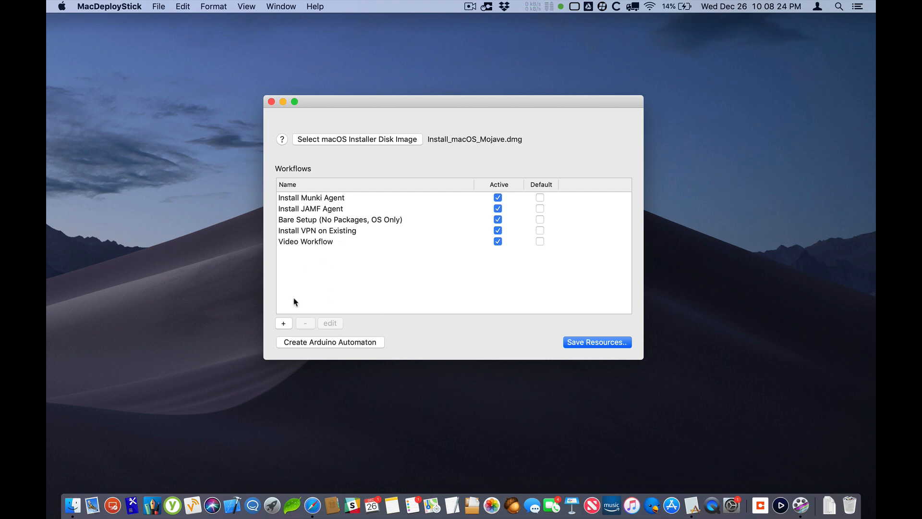
{"action": "left_click", "coordinate": [324, 343]}
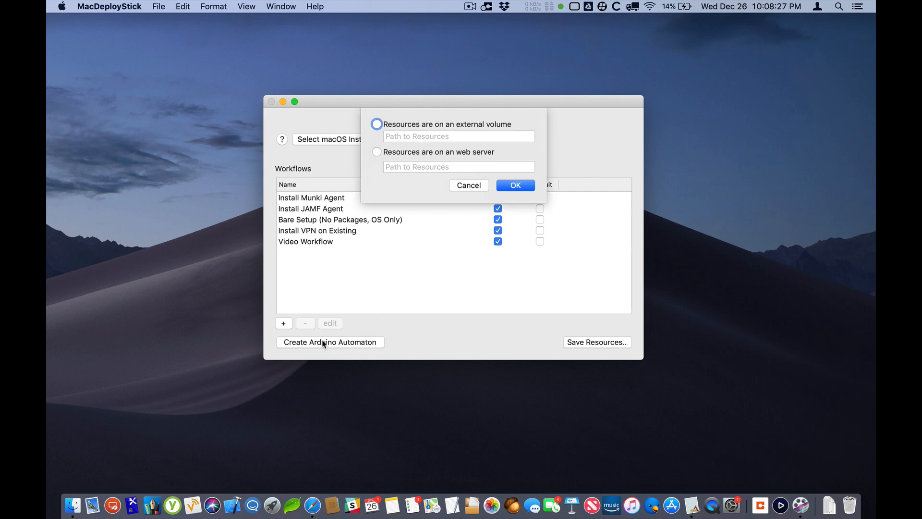
{"action": "left_click", "coordinate": [464, 185]}
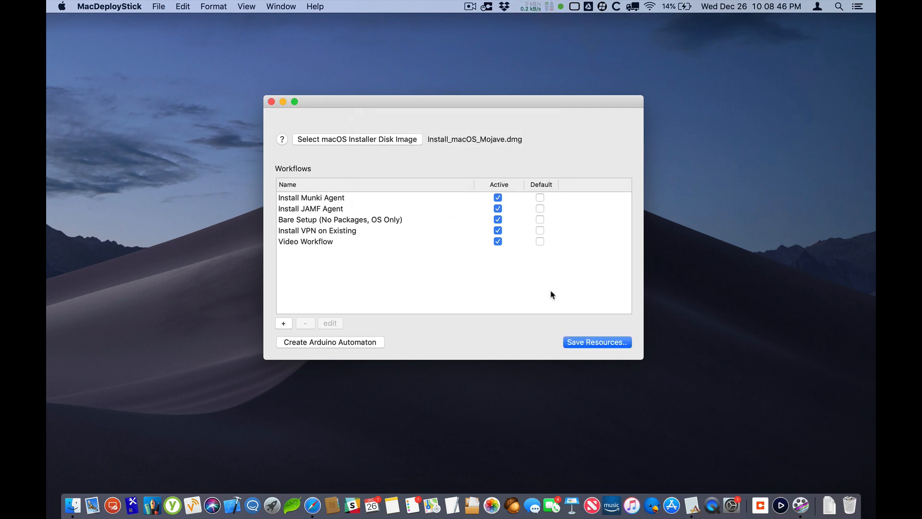
Turn the Install Munki Agent workflow's Active setting off and back on
{"action": "left_click", "coordinate": [498, 198]}
{"action": "left_click", "coordinate": [498, 197]}
{"action": "left_click", "coordinate": [498, 198]}
{"action": "left_click", "coordinate": [498, 198]}
Quit and relaunch MacDeployStick, and move its window higher on the desktop
{"action": "key", "text": "super+q"}
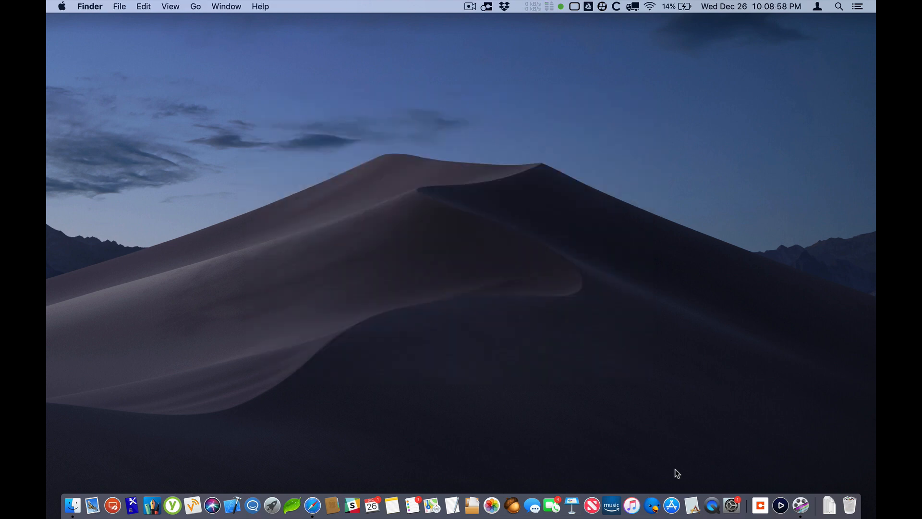
{"action": "left_click", "coordinate": [691, 504]}
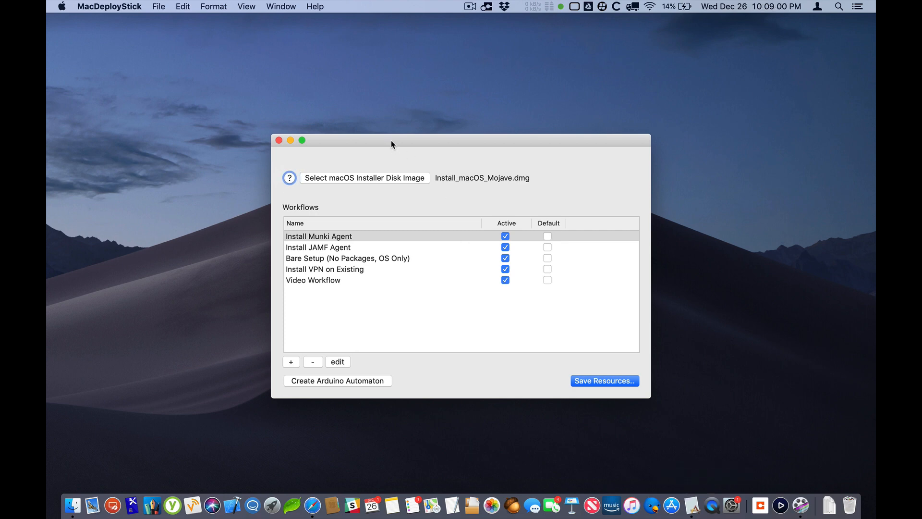
{"action": "left_click_drag", "start_coordinate": [384, 137], "coordinate": [370, 106]}
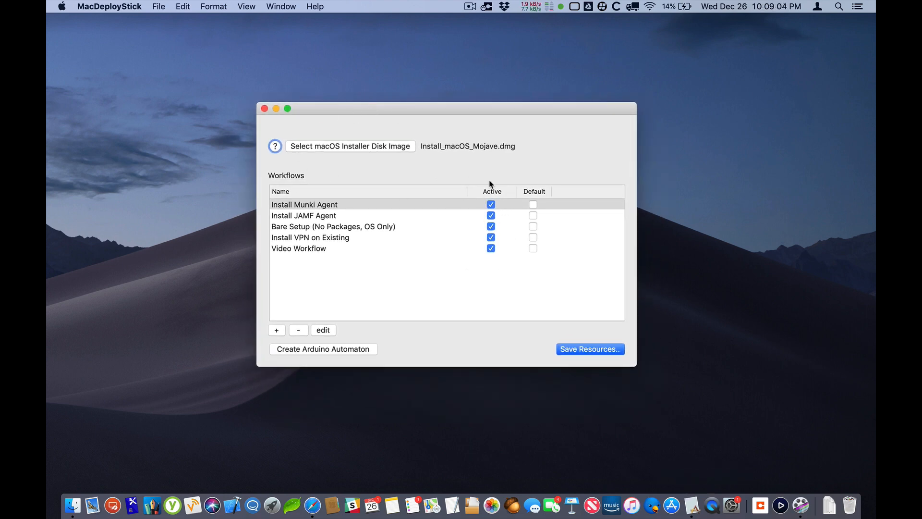
Try Install JAMF Agent as the default workflow, clear it and make Install Munki Agent the default instead
{"action": "left_click", "coordinate": [533, 216]}
{"action": "left_click", "coordinate": [533, 217]}
{"action": "left_click", "coordinate": [533, 206]}
Open the options for saving the resources and check which external volumes are offered as destinations
{"action": "left_click", "coordinate": [579, 353]}
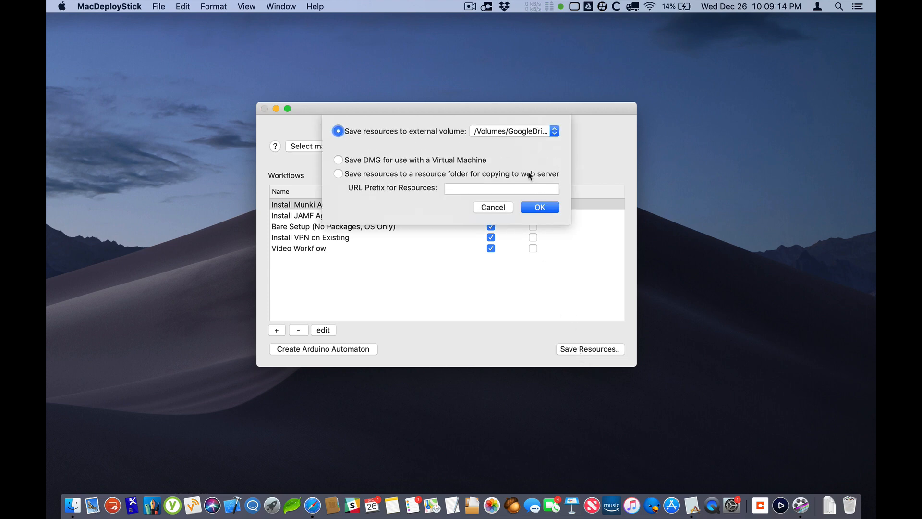
{"action": "left_click", "coordinate": [518, 132]}
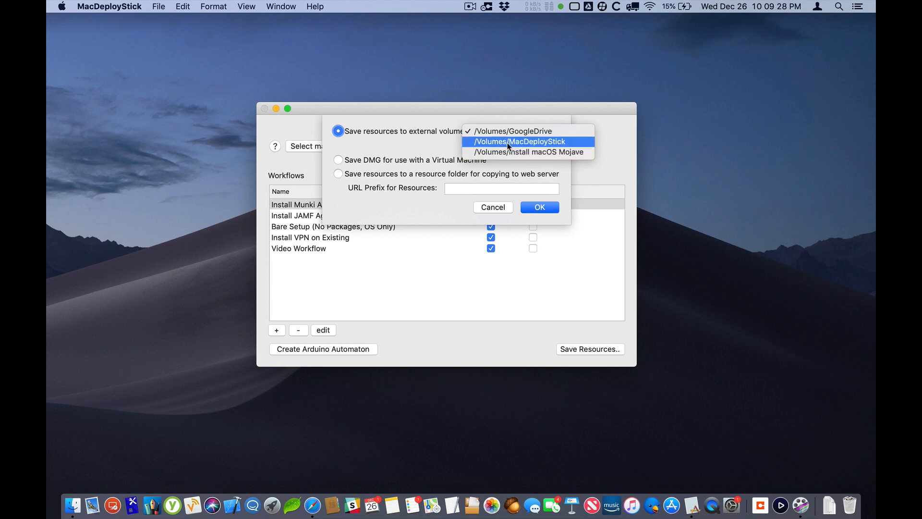
{"action": "left_click", "coordinate": [502, 110]}
Switch to Finder, list the computer's volumes and examine the contents of the MacDeployStick volume
{"action": "left_click", "coordinate": [72, 506]}
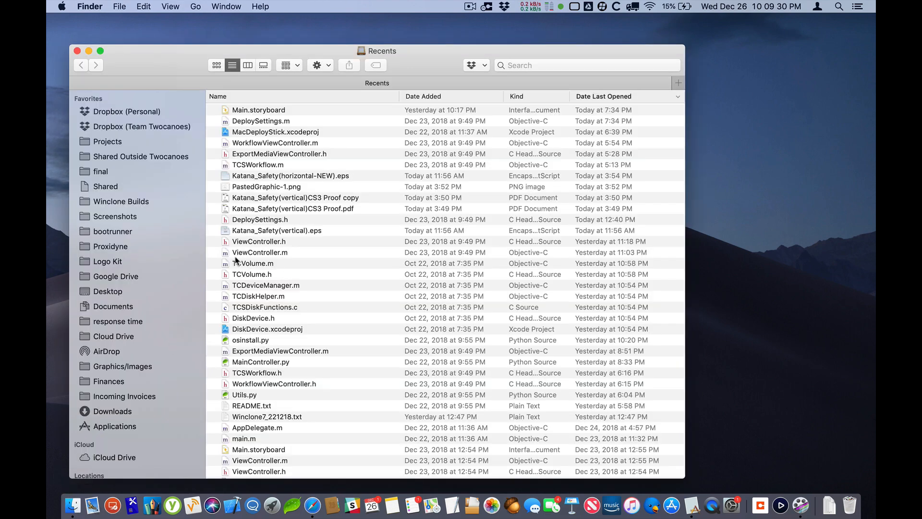
{"action": "key", "text": "shift+super+c"}
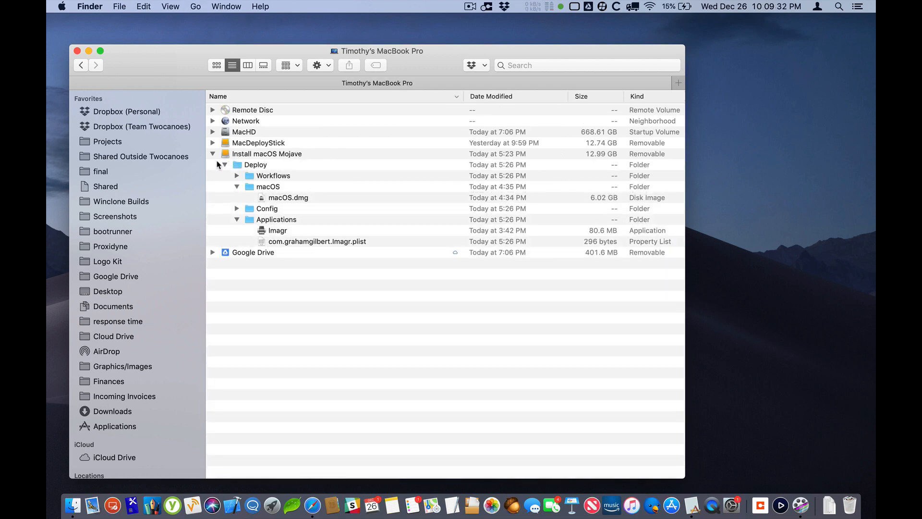
{"action": "left_click", "coordinate": [213, 154]}
{"action": "left_click", "coordinate": [213, 143]}
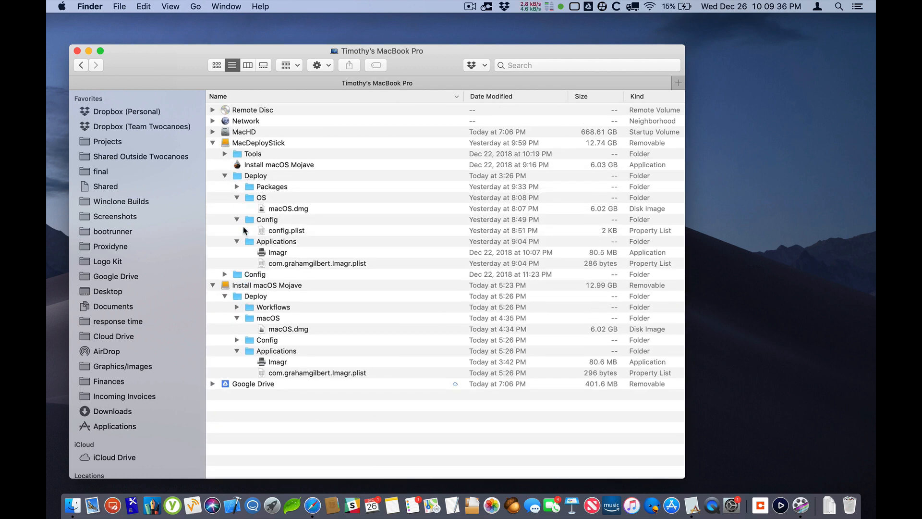
{"action": "left_click", "coordinate": [213, 142]}
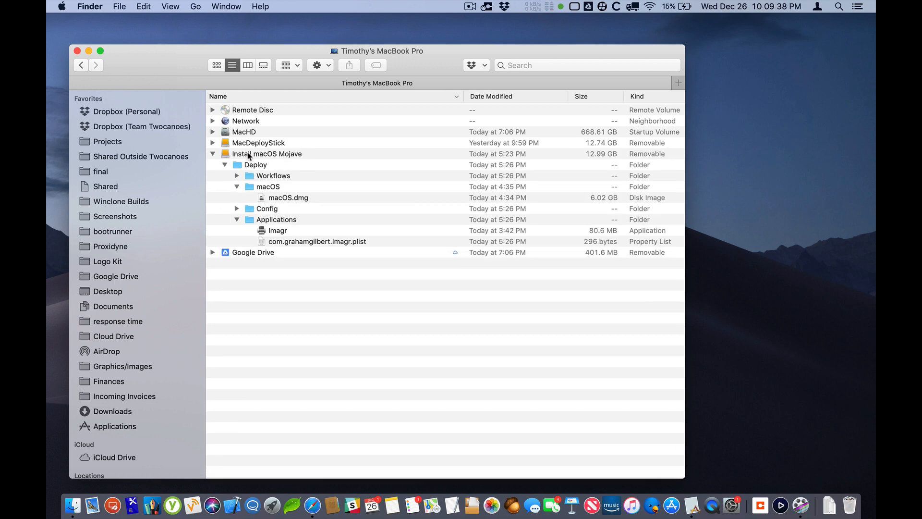
Open the Install macOS Mojave volume and move its Deploy folder to the Trash
{"action": "left_click", "coordinate": [238, 154]}
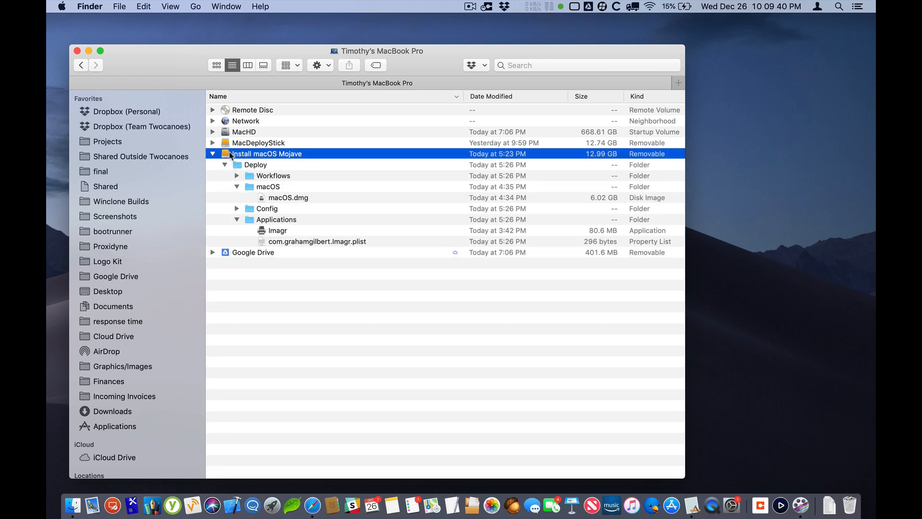
{"action": "double_click", "coordinate": [233, 154]}
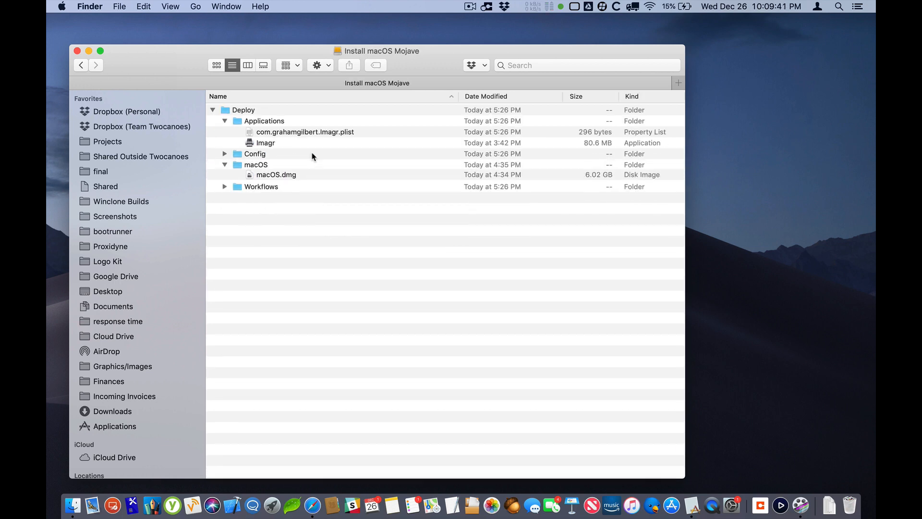
{"action": "left_click", "coordinate": [225, 109]}
{"action": "key", "text": "super+BackSpace"}
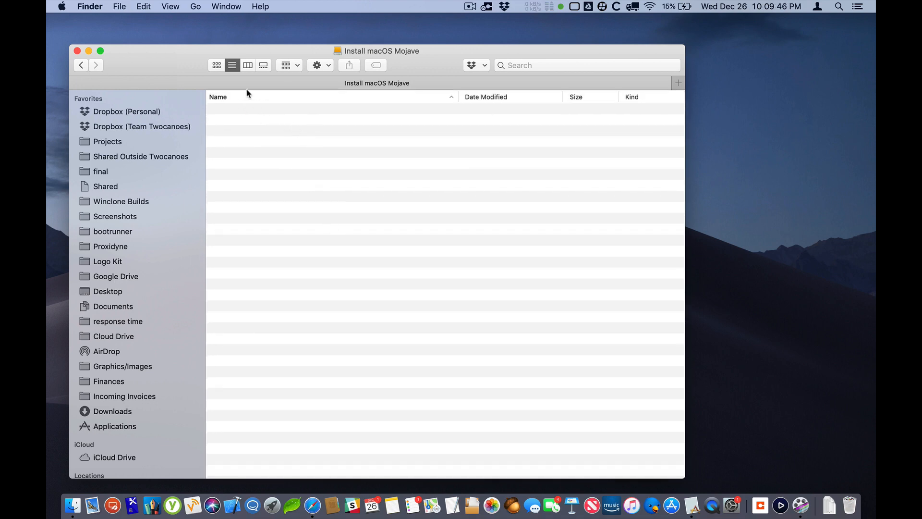
Move the Finder window aside and return to MacDeployStick's resource-saving dialog
{"action": "left_click_drag", "start_coordinate": [198, 64], "coordinate": [581, 78]}
{"action": "left_click", "coordinate": [405, 156]}
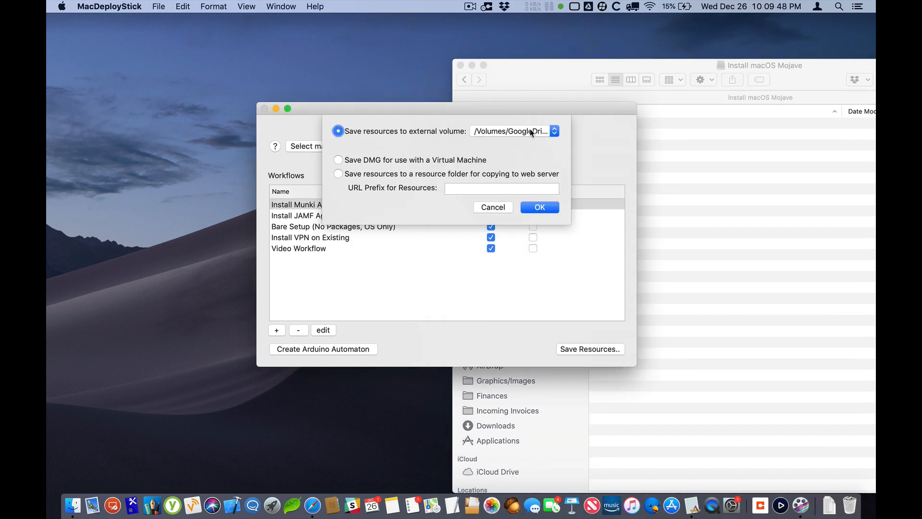
Choose the Install macOS Mojave volume as the external destination and start saving the resources to it
{"action": "left_click", "coordinate": [530, 131]}
{"action": "left_click", "coordinate": [554, 153]}
{"action": "left_click_drag", "start_coordinate": [536, 218], "coordinate": [405, 128]}
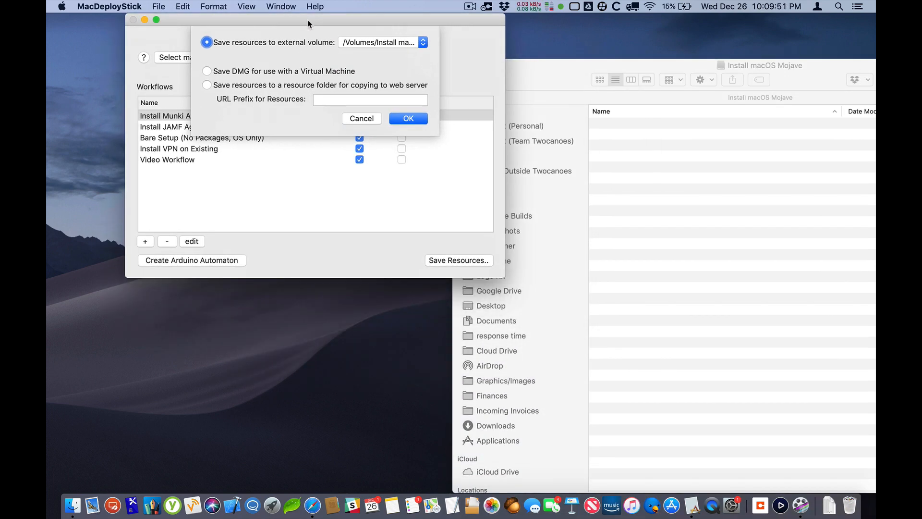
{"action": "left_click", "coordinate": [407, 124]}
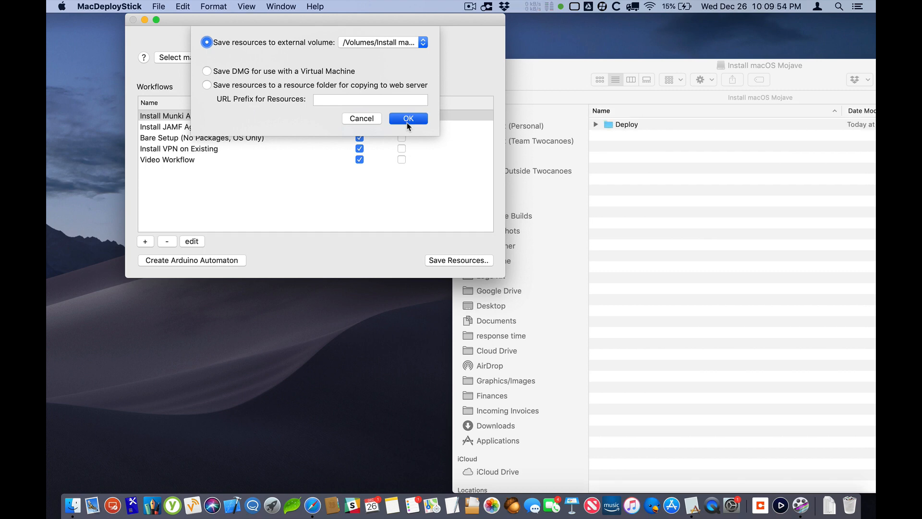
Switch to Finder and examine the Applications, Config and macOS subfolders of the new Deploy folder
{"action": "left_click", "coordinate": [541, 78]}
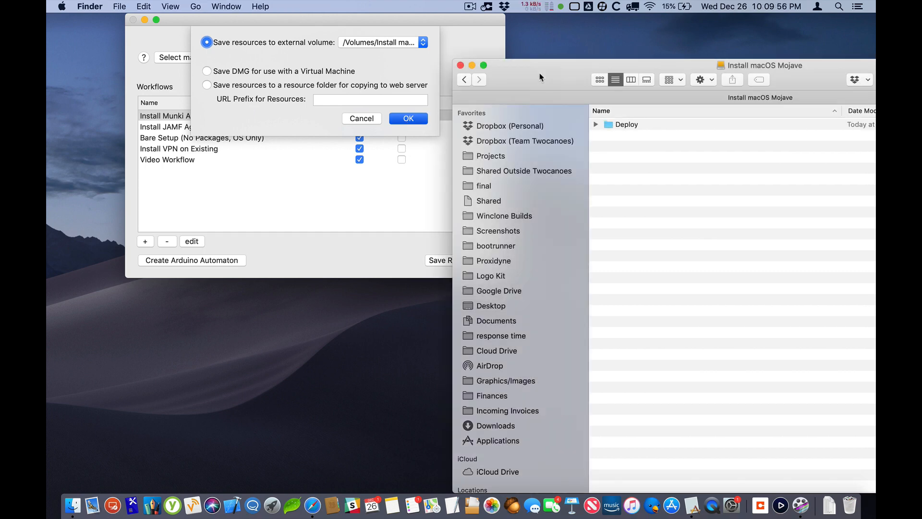
{"action": "left_click", "coordinate": [596, 124]}
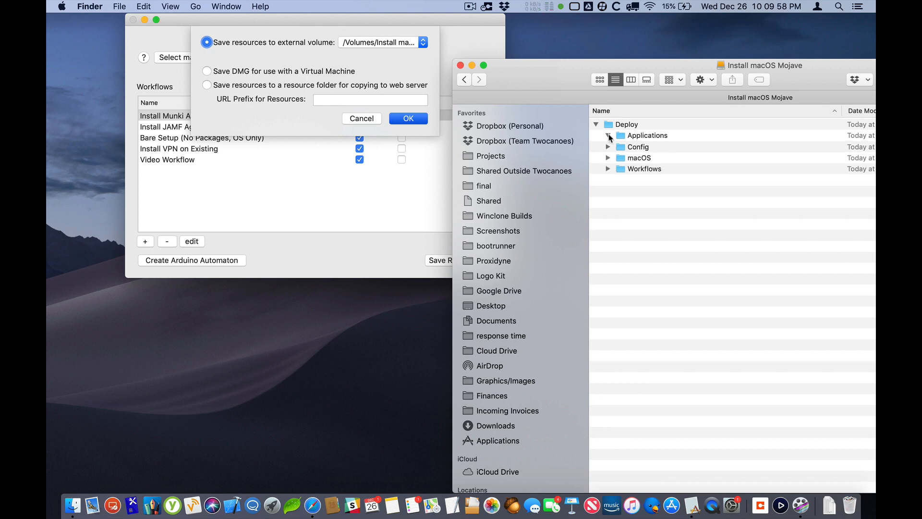
{"action": "left_click", "coordinate": [607, 135]}
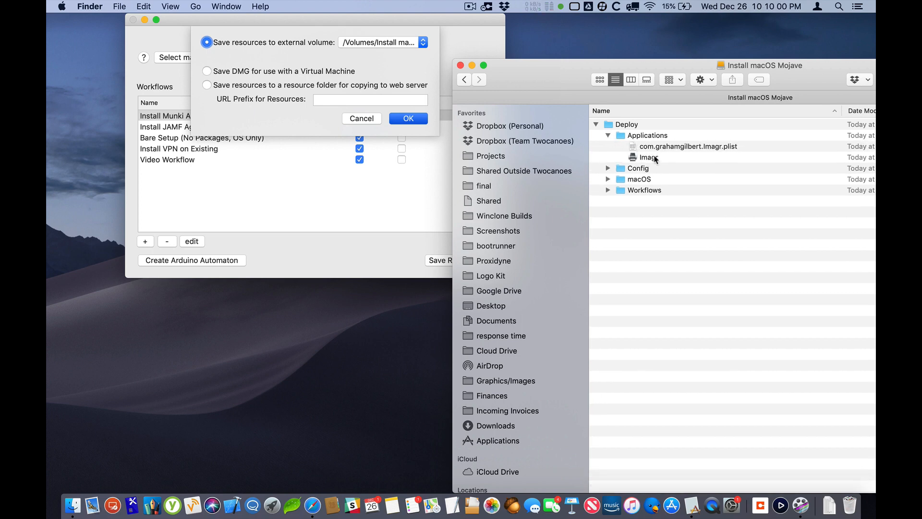
{"action": "left_click", "coordinate": [670, 146]}
{"action": "left_click", "coordinate": [608, 168]}
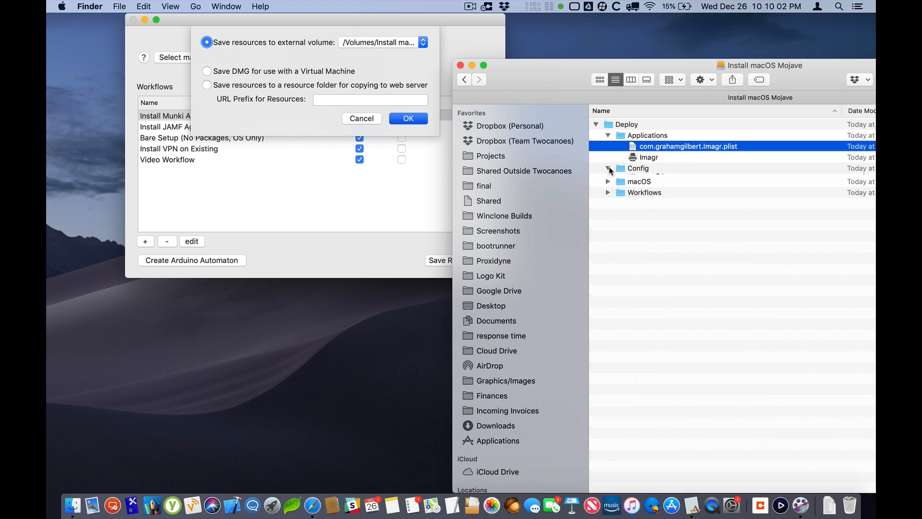
{"action": "left_click", "coordinate": [652, 178]}
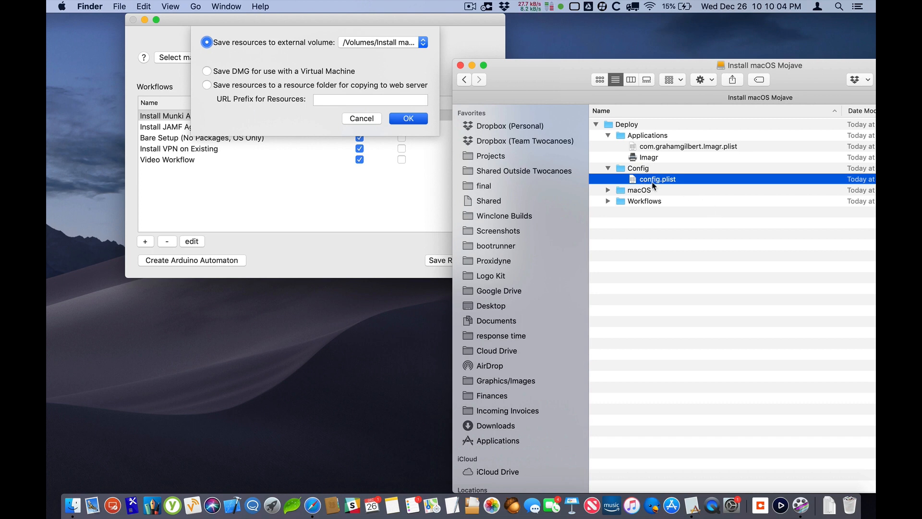
{"action": "left_click", "coordinate": [608, 191]}
{"action": "left_click", "coordinate": [633, 201]}
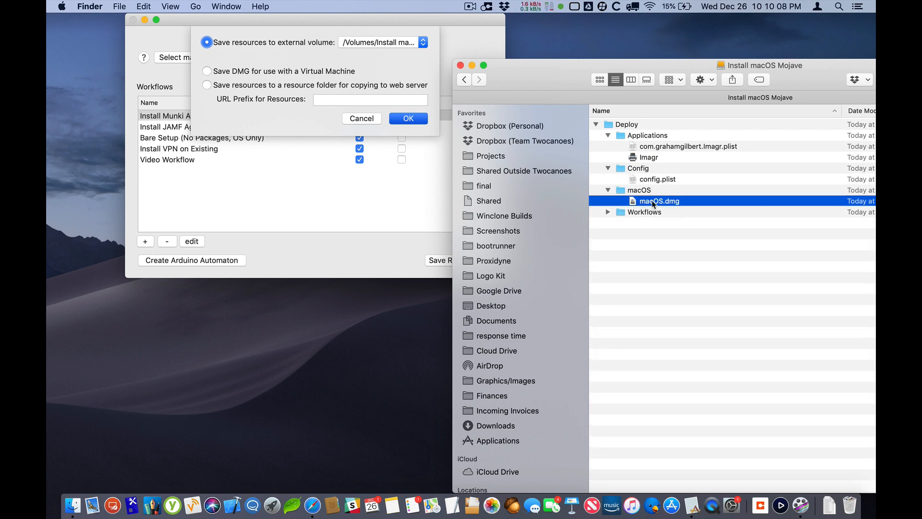
Expand the Workflows folder and inspect the Packages folder of the Install Munki Agent workflow
{"action": "left_click_drag", "start_coordinate": [559, 81], "coordinate": [486, 45]}
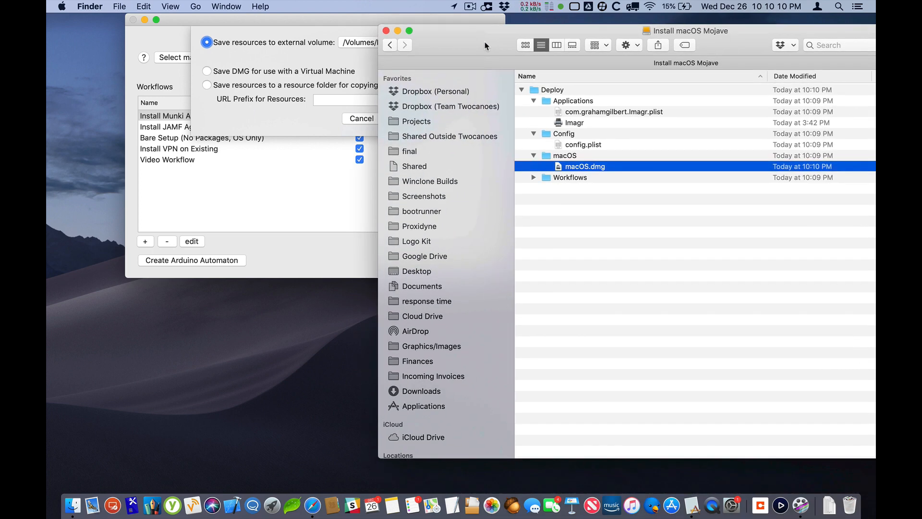
{"action": "left_click", "coordinate": [533, 177]}
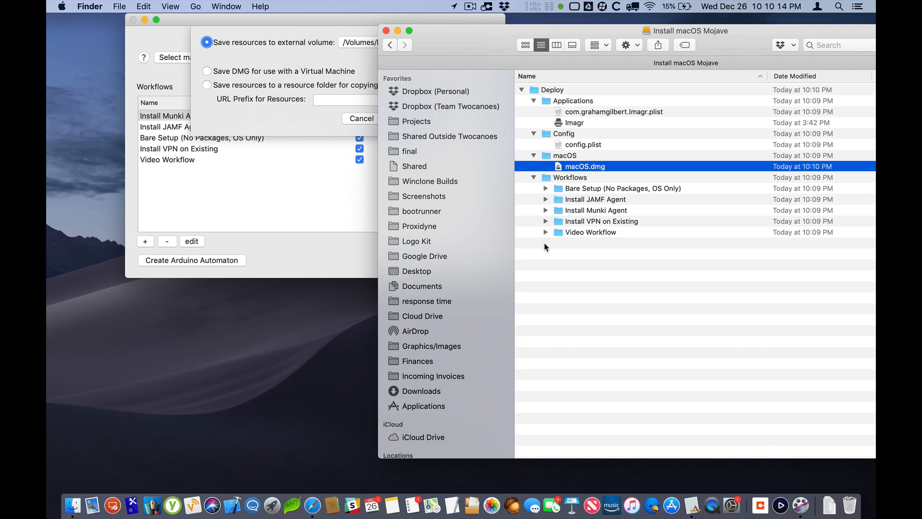
{"action": "left_click", "coordinate": [545, 189]}
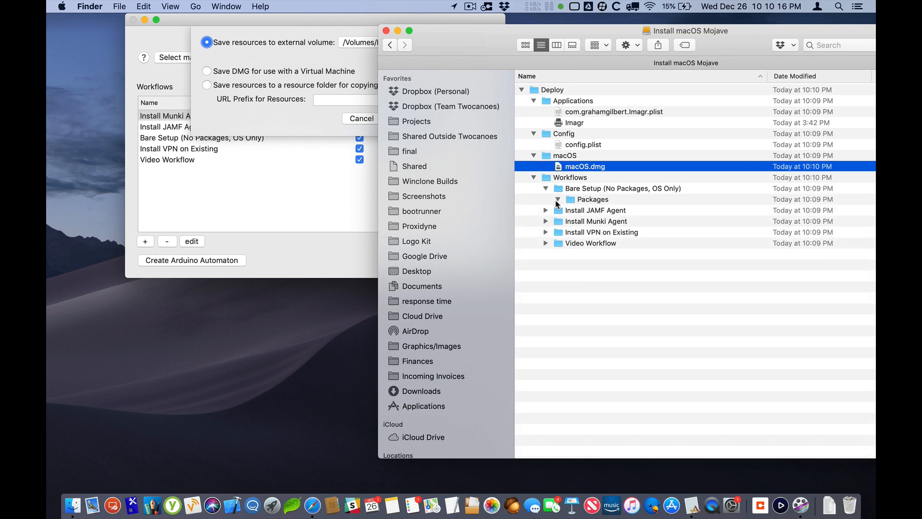
{"action": "left_click", "coordinate": [558, 200]}
{"action": "left_click", "coordinate": [544, 222]}
{"action": "left_click", "coordinate": [545, 221]}
{"action": "left_click", "coordinate": [558, 233]}
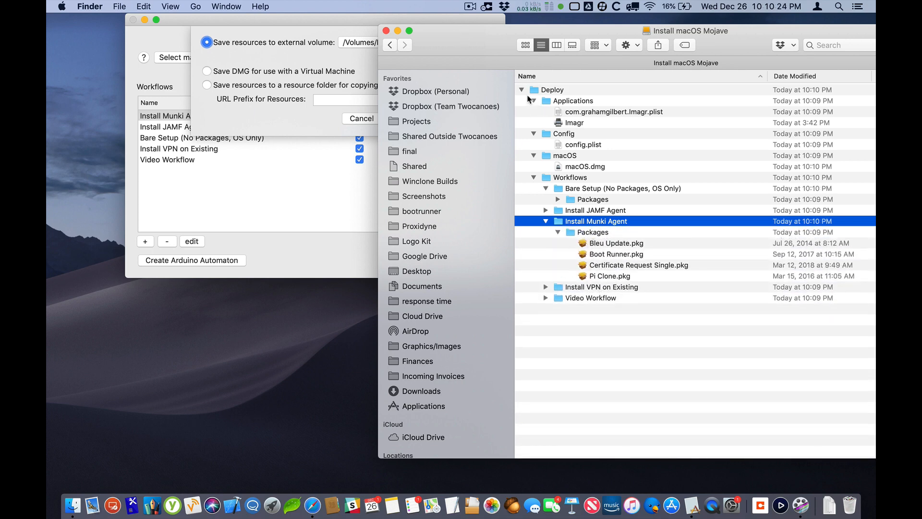
Collapse and re-expand the Deploy folder, check the file information of macOS.dmg, and close the info window
{"action": "left_click", "coordinate": [522, 89]}
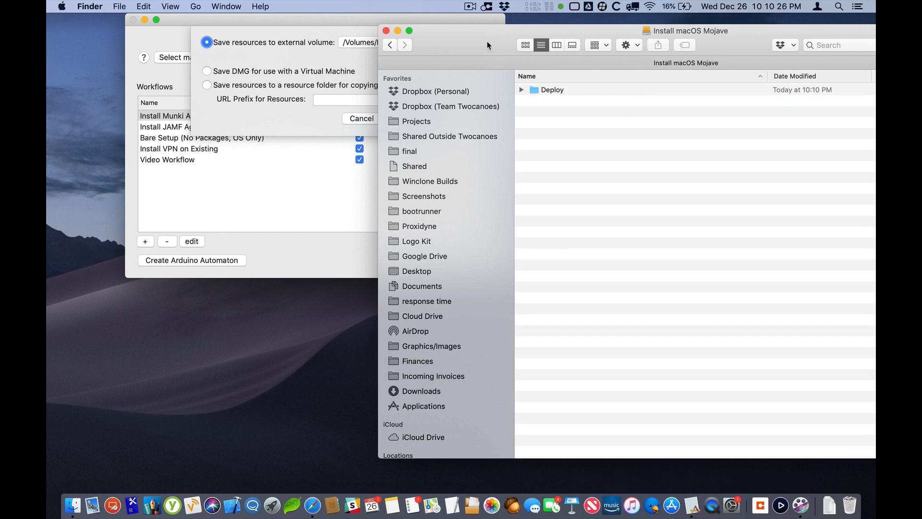
{"action": "left_click_drag", "start_coordinate": [479, 44], "coordinate": [505, 33]}
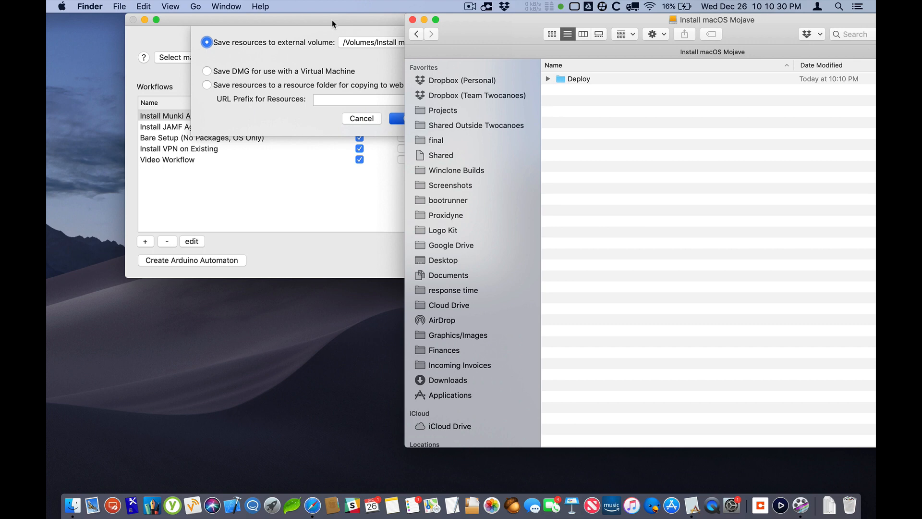
{"action": "left_click", "coordinate": [548, 79], "text": "alt"}
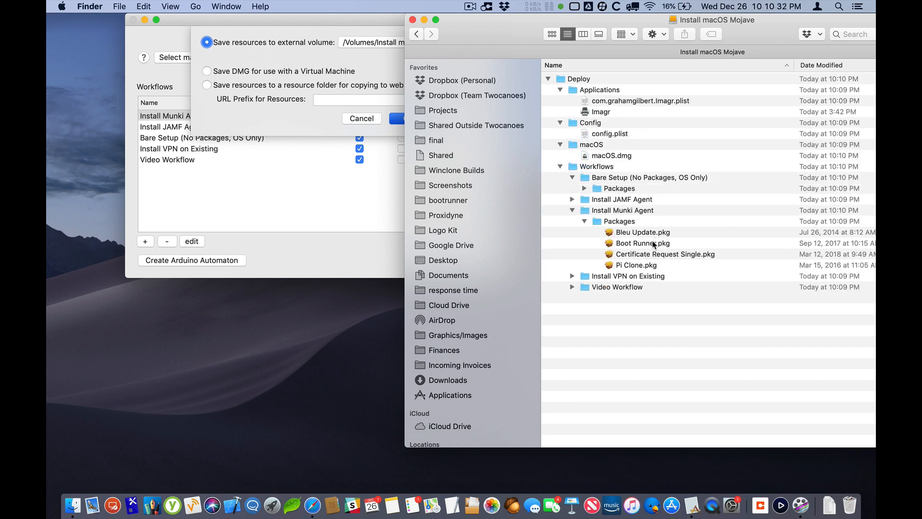
{"action": "left_click_drag", "start_coordinate": [506, 35], "coordinate": [399, 35]}
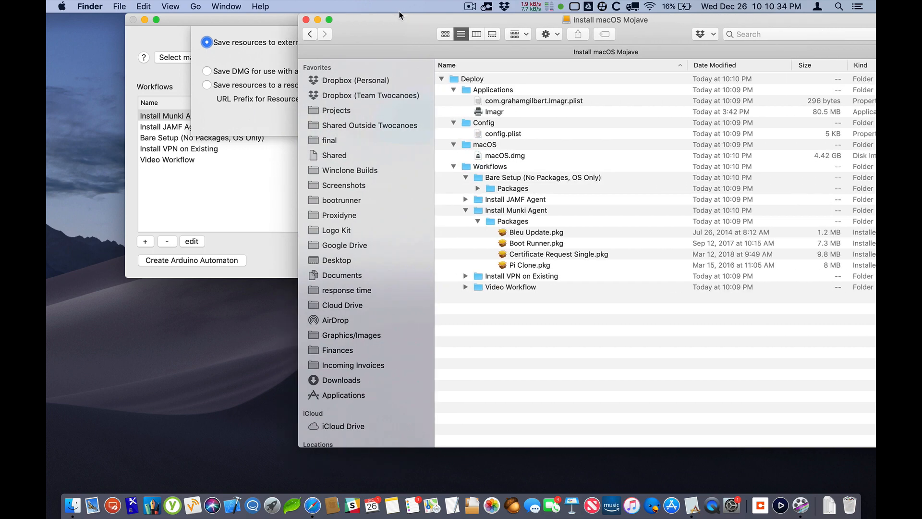
{"action": "left_click", "coordinate": [499, 158]}
{"action": "key", "text": "super+i"}
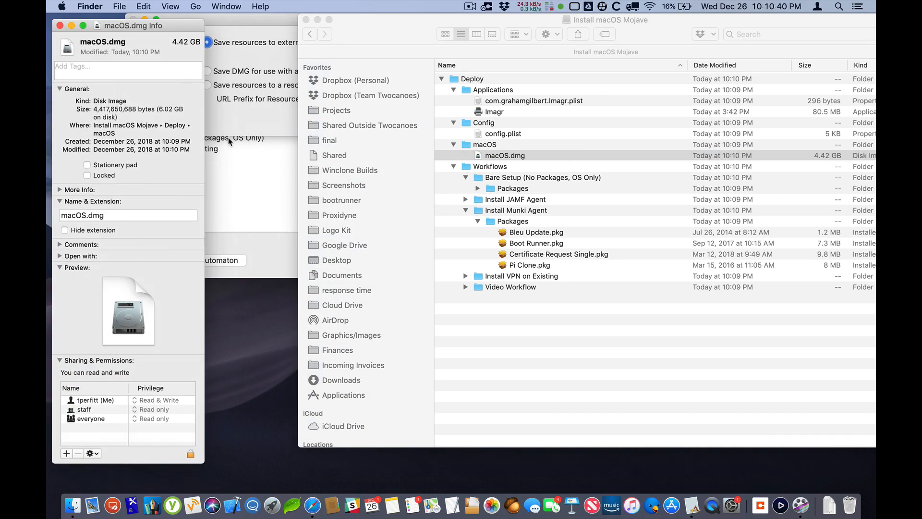
{"action": "key", "text": "super+w"}
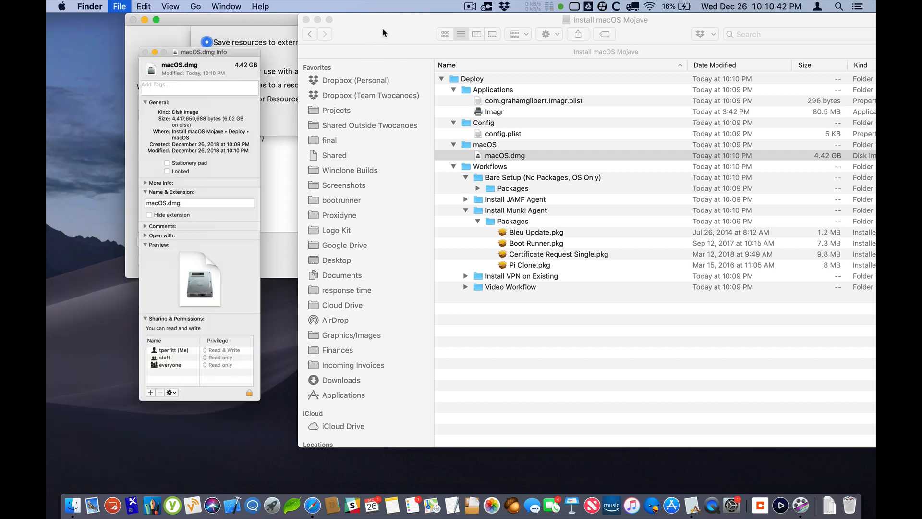
{"action": "left_click_drag", "start_coordinate": [379, 26], "coordinate": [401, 27]}
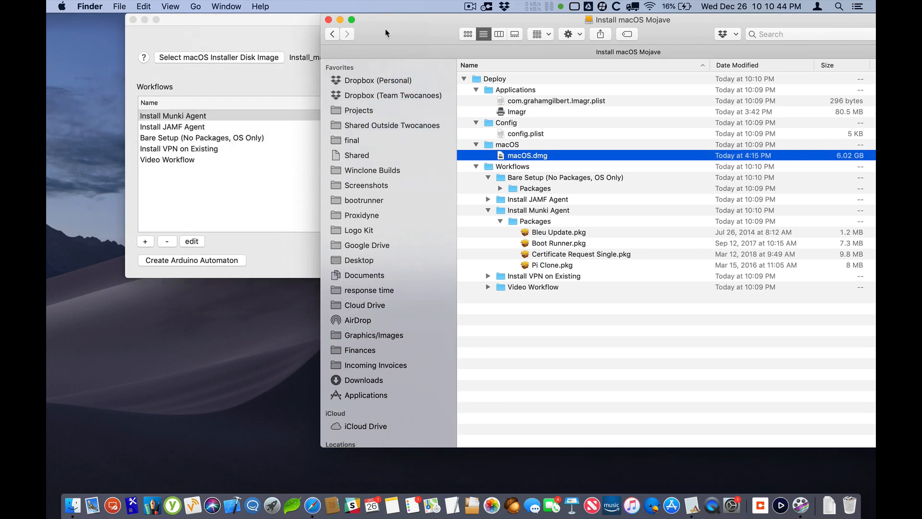
Return to the MacDeployStick window and review its workflow list alongside the saved Deploy folder
{"action": "left_click", "coordinate": [260, 23]}
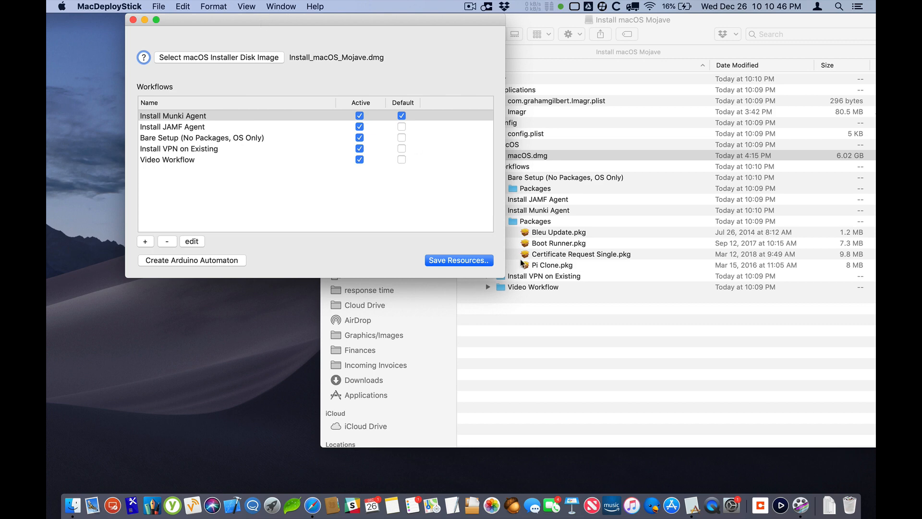
{"action": "left_click", "coordinate": [559, 313]}
{"action": "left_click", "coordinate": [268, 103]}
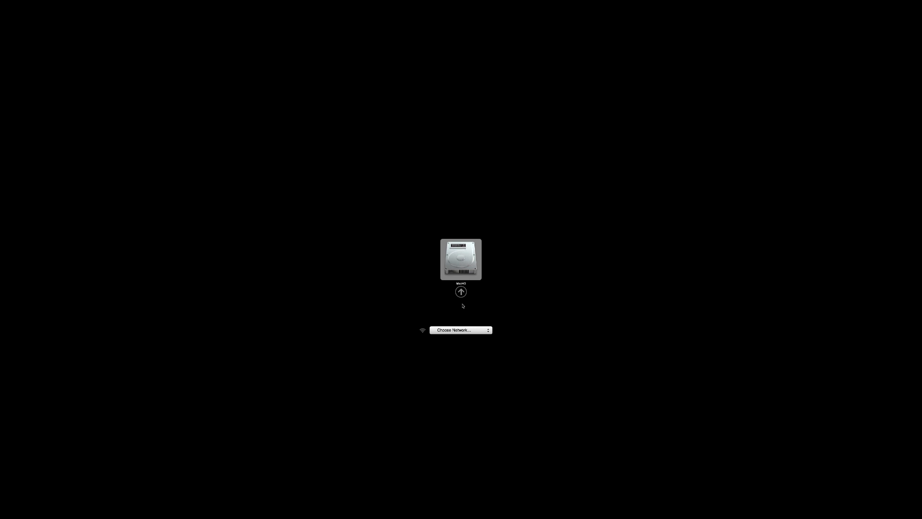
Start the Mac from the selected drive and open Terminal from macOS Utilities with enlarged text
{"action": "key", "text": "Return"}
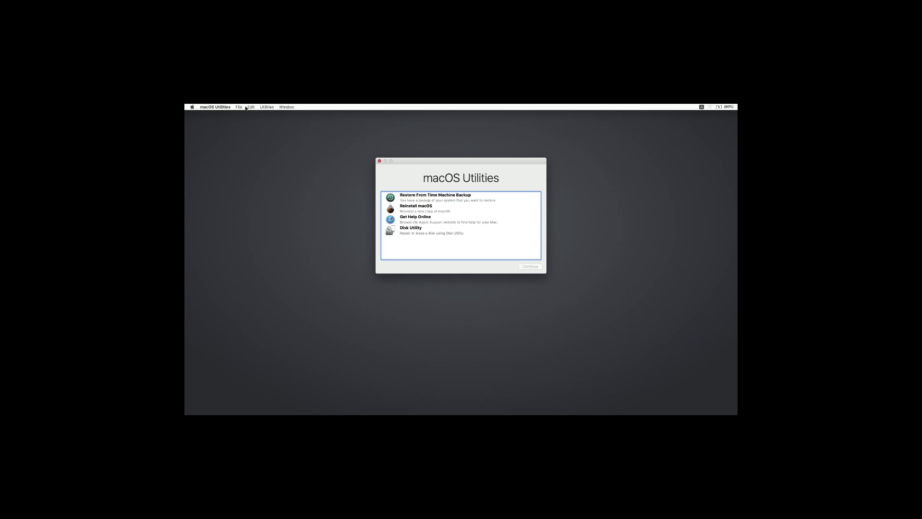
{"action": "left_click", "coordinate": [265, 107]}
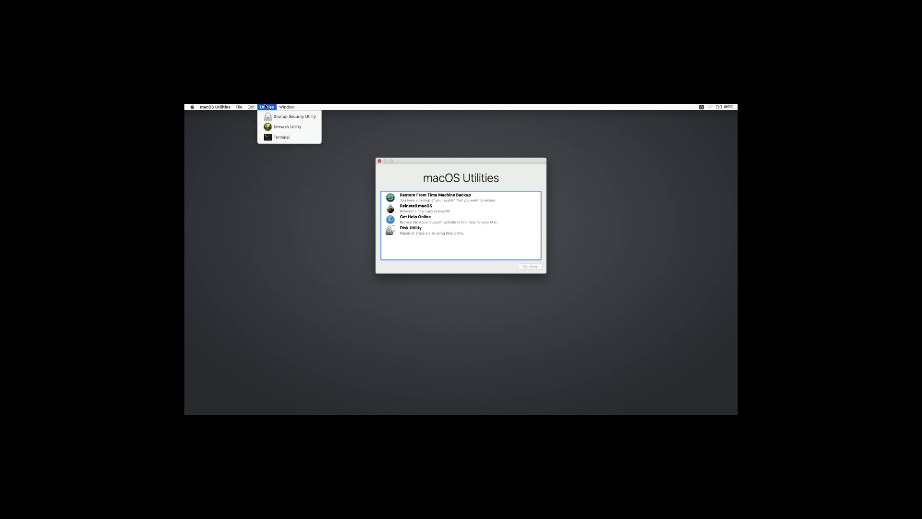
{"action": "left_click", "coordinate": [269, 136]}
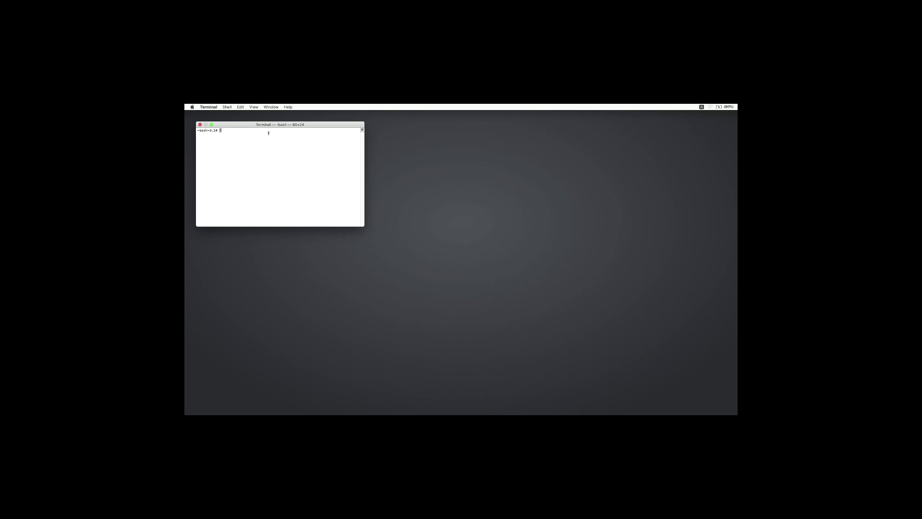
{"action": "key", "text": "super+plus"}
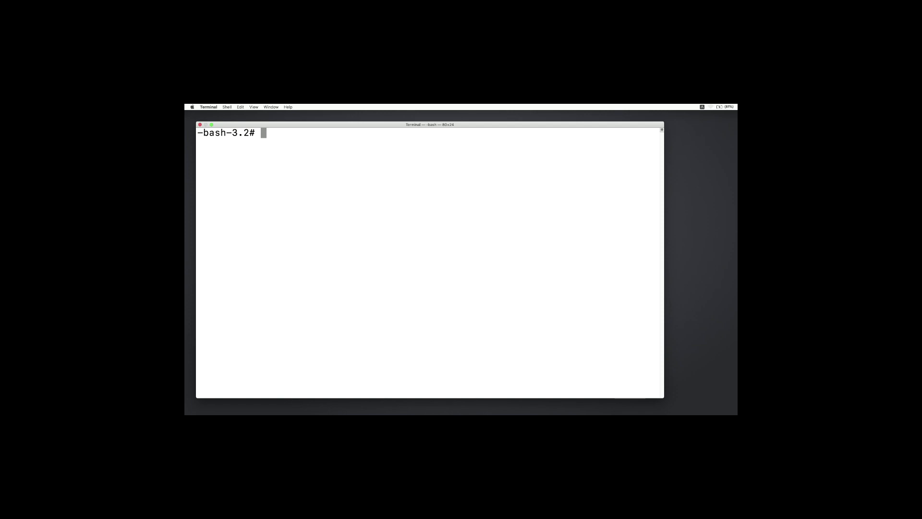
List the mounted volumes in Terminal with ls /Volumes/
{"action": "type", "text": "ls["}
{"action": "key", "text": "BackSpace"}
{"action": "type", "text": "/Vo"}
{"action": "key", "text": "Tab"}
{"action": "key", "text": "Return"}
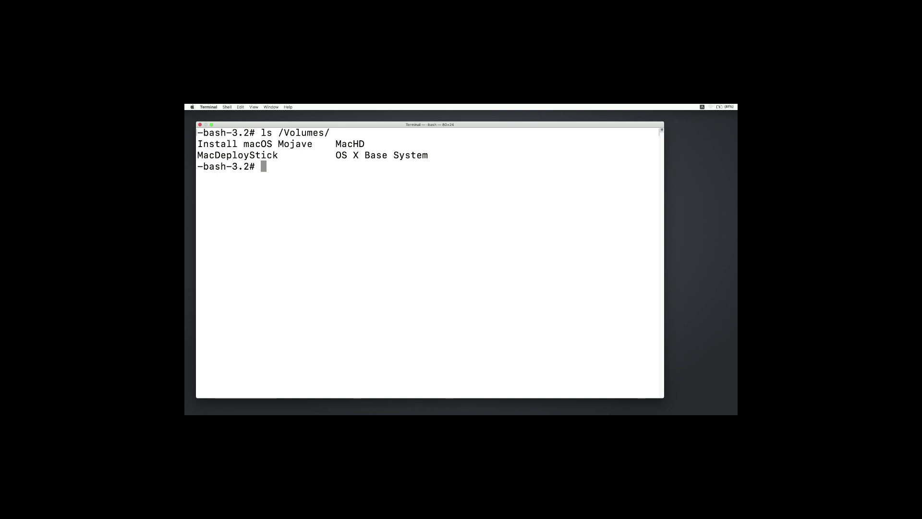
Verify the Imagr executable by listing /Volumes/Install\ macOS\ Mojave/Deploy/Applications/Imagr.app/Contents/MacOS/Imagr
{"action": "key", "text": "Up"}
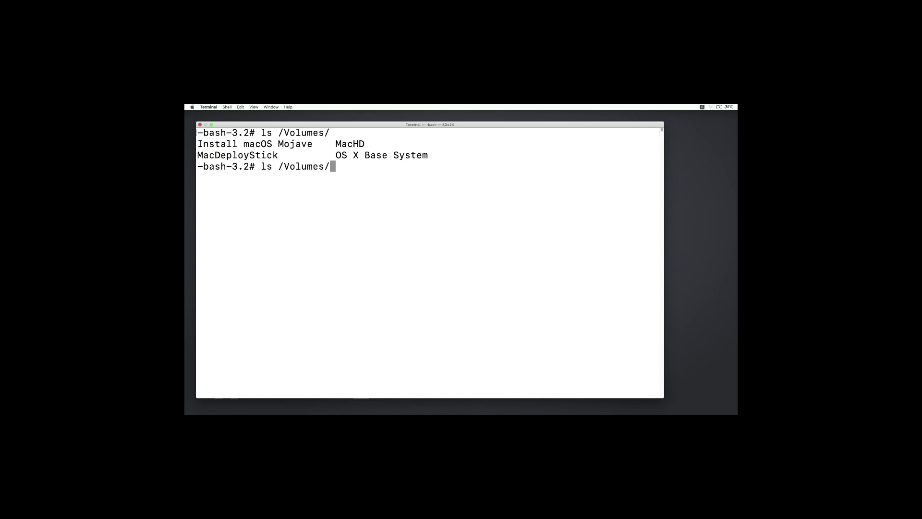
{"action": "type", "text": "I"}
{"action": "key", "text": "Tab"}
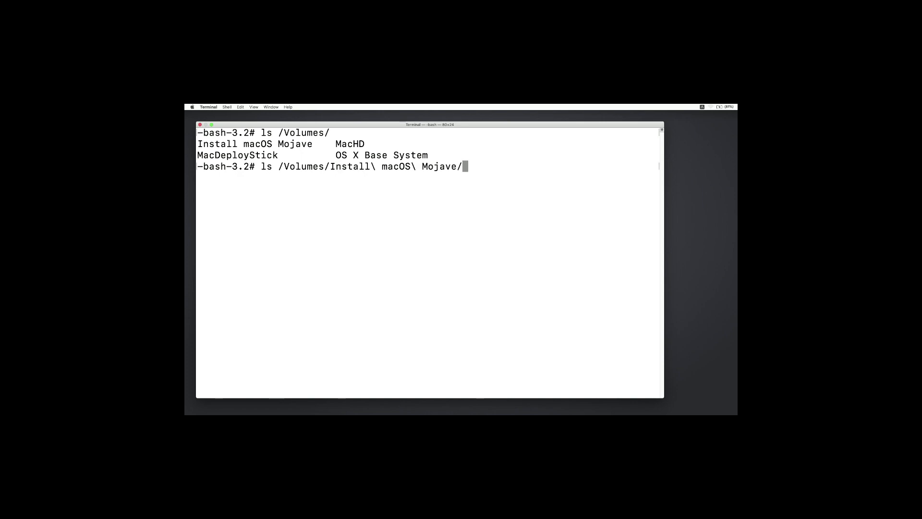
{"action": "type", "text": "P"}
{"action": "key", "text": "BackSpace"}
{"action": "type", "text": "D"}
{"action": "key", "text": "Tab"}
{"action": "type", "text": "A"}
{"action": "key", "text": "Tab"}
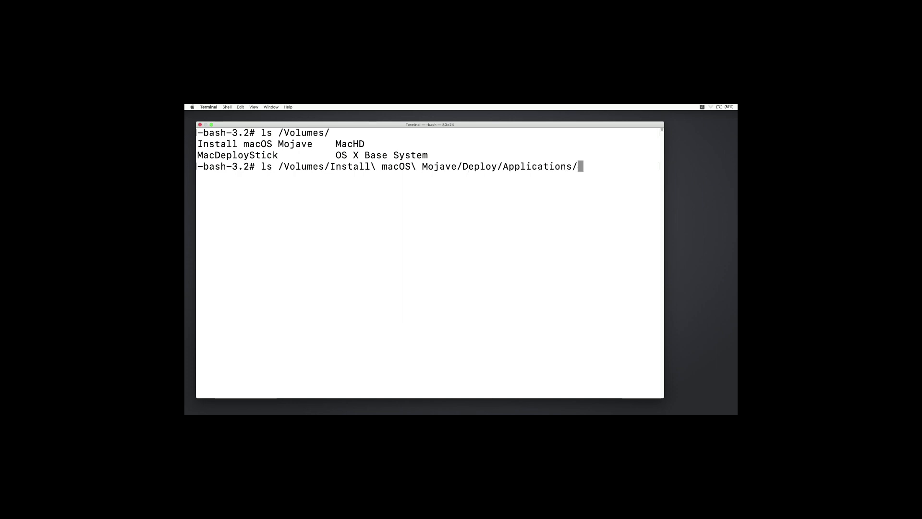
{"action": "type", "text": "I"}
{"action": "key", "text": "Tab"}
{"action": "key", "text": "Tab"}
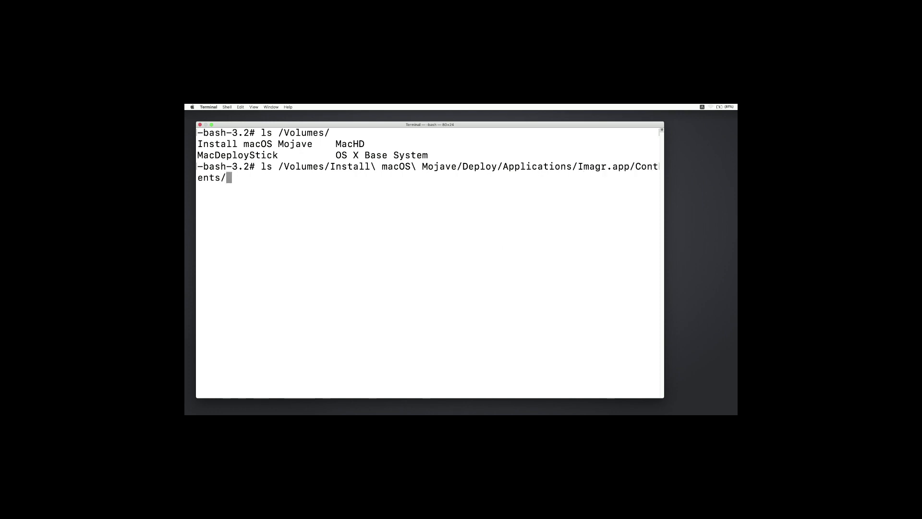
{"action": "type", "text": "M"}
{"action": "key", "text": "Tab"}
{"action": "key", "text": "Tab"}
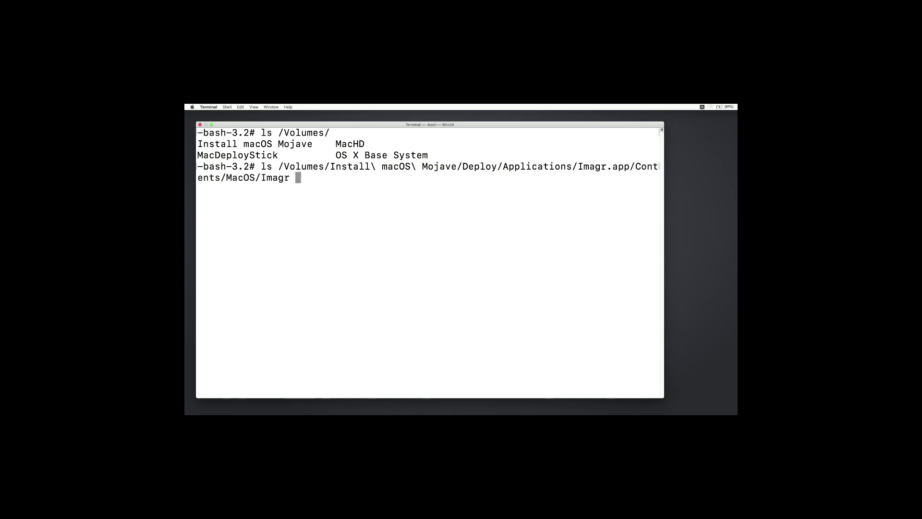
{"action": "key", "text": "Return"}
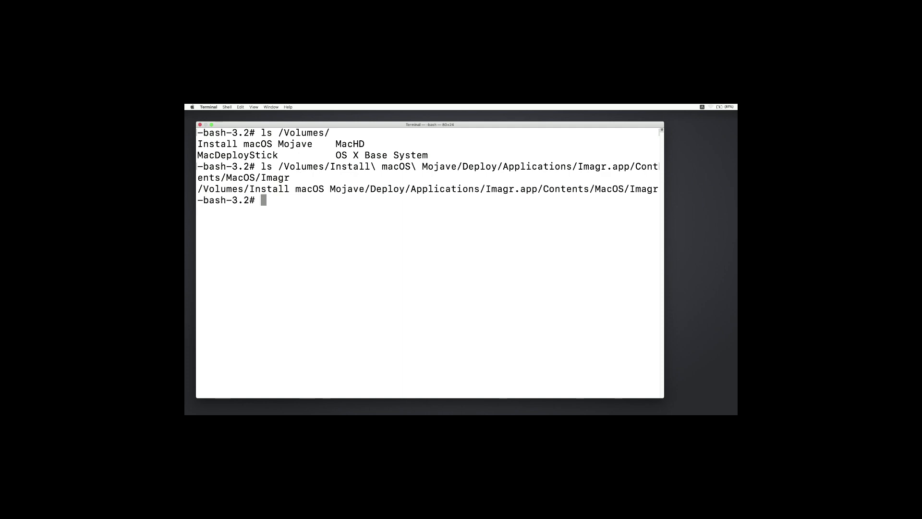
Recall the Imagr path without ls, run it to launch Imagr, and move the Terminal window off the Imagr window
{"action": "key", "text": "Up"}
{"action": "key", "text": "Left"}
{"action": "key", "text": "Left"}
{"action": "key", "text": "Left"}
{"action": "key", "text": "Left"}
{"action": "key", "text": "Left"}
{"action": "key", "text": "Left"}
{"action": "key", "text": "Left"}
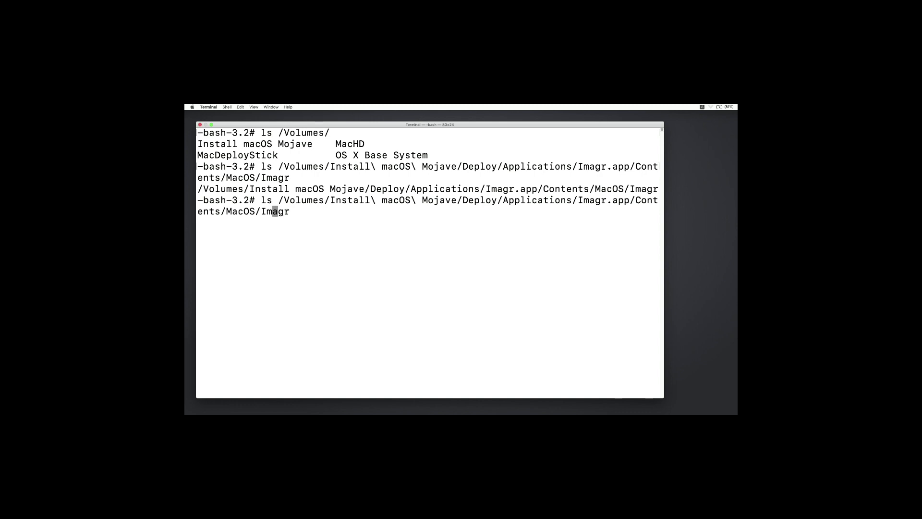
{"action": "key", "text": "Left"}
{"action": "key", "text": "ctrl+a"}
{"action": "key", "text": "Delete"}
{"action": "key", "text": "Delete"}
{"action": "key", "text": "Delete"}
{"action": "key", "text": "Return"}
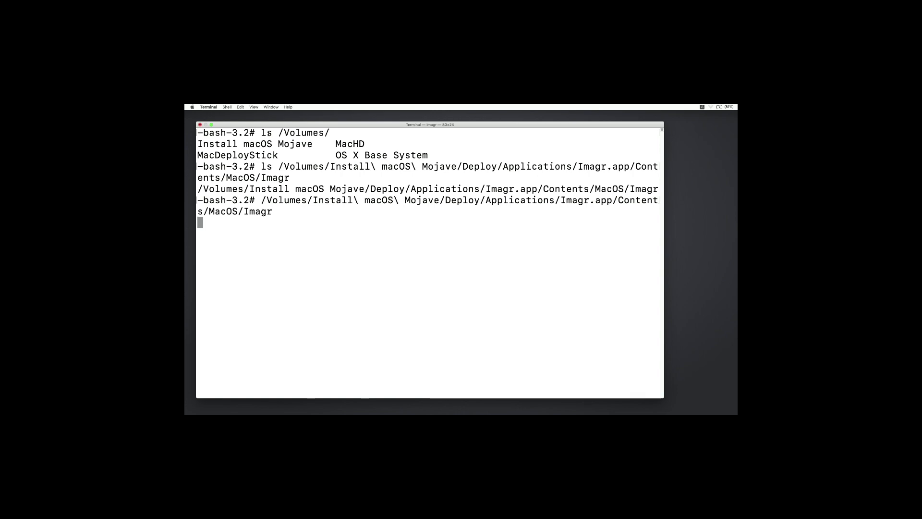
{"action": "left_click_drag", "start_coordinate": [238, 125], "coordinate": [288, 246]}
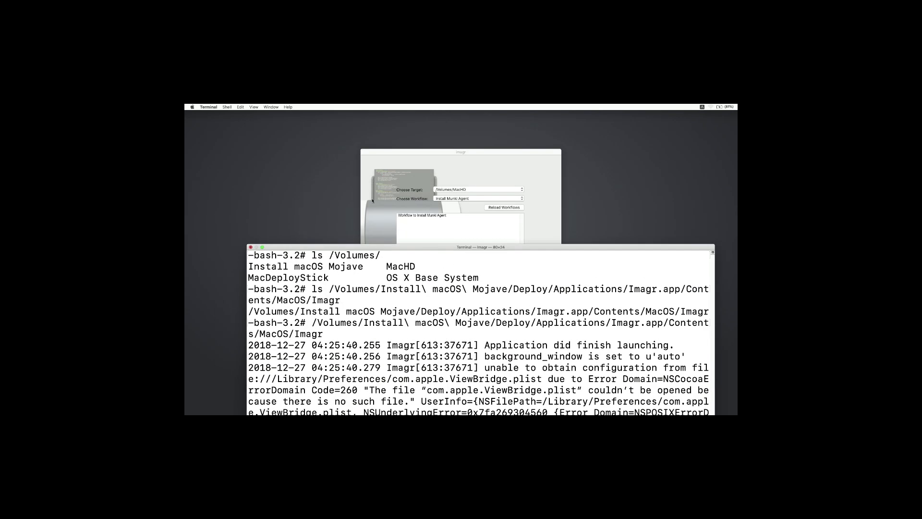
Run the Install Munki Agent workflow in Imagr with /Volumes/MacHD as the target volume
{"action": "left_click", "coordinate": [389, 195]}
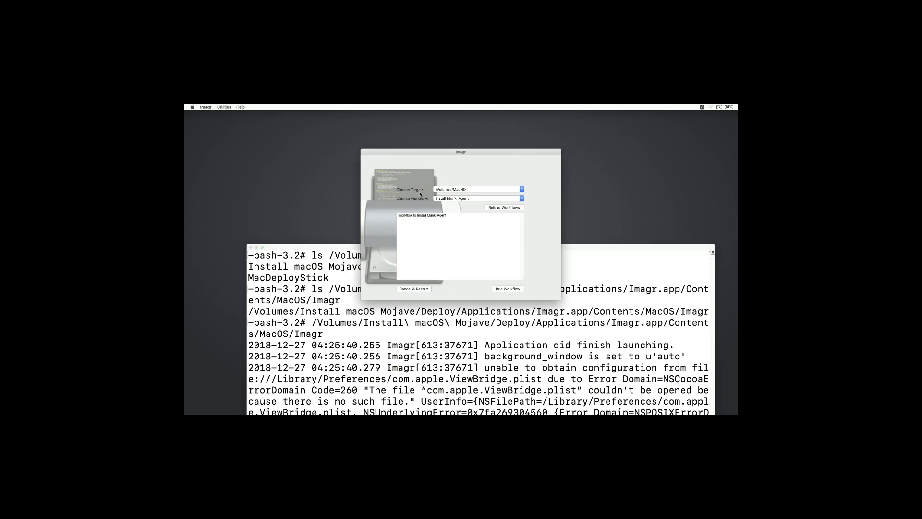
{"action": "left_click", "coordinate": [446, 191]}
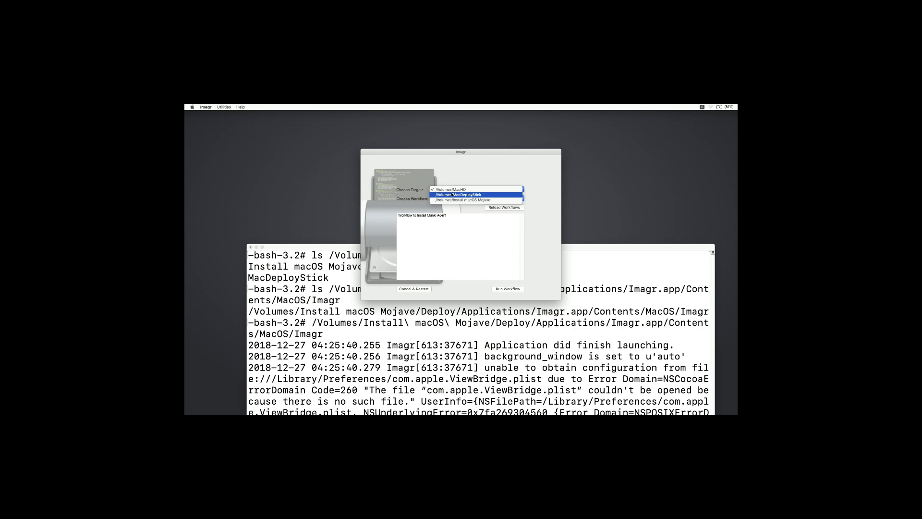
{"action": "left_click", "coordinate": [452, 192]}
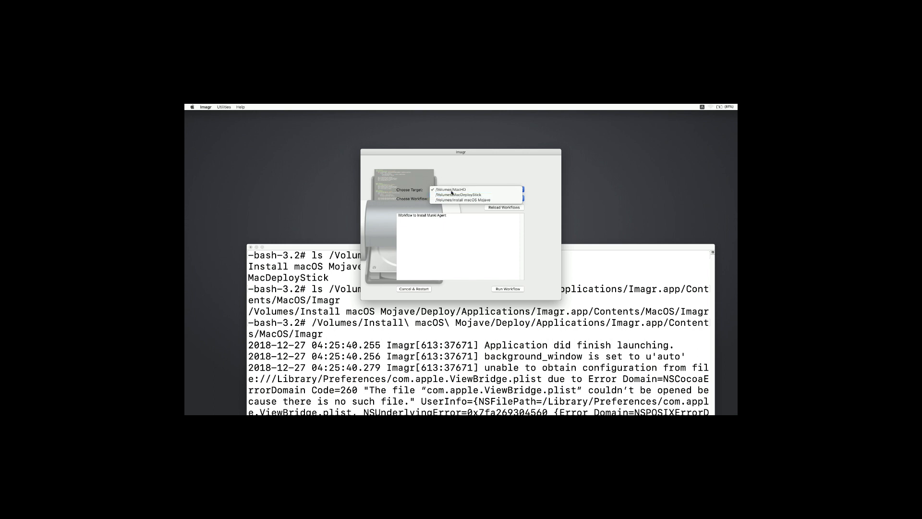
{"action": "left_click", "coordinate": [461, 199]}
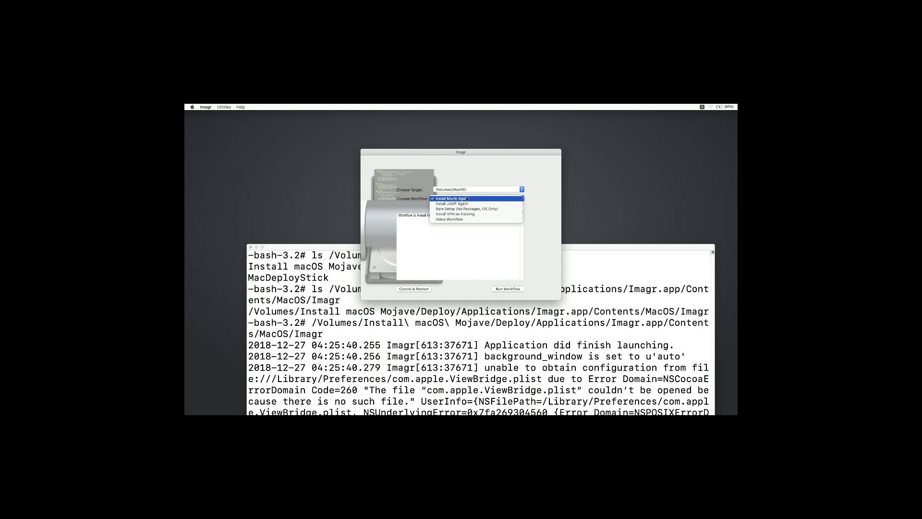
{"action": "left_click", "coordinate": [467, 198]}
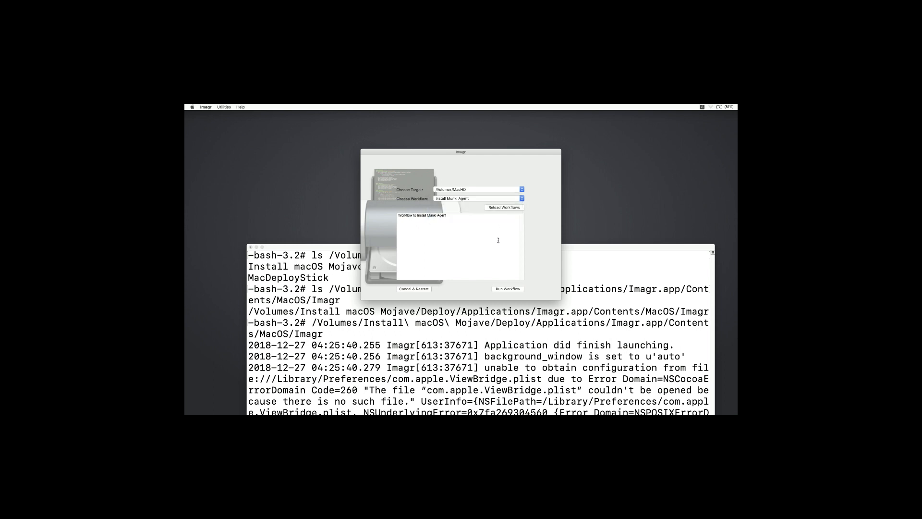
{"action": "left_click", "coordinate": [505, 288]}
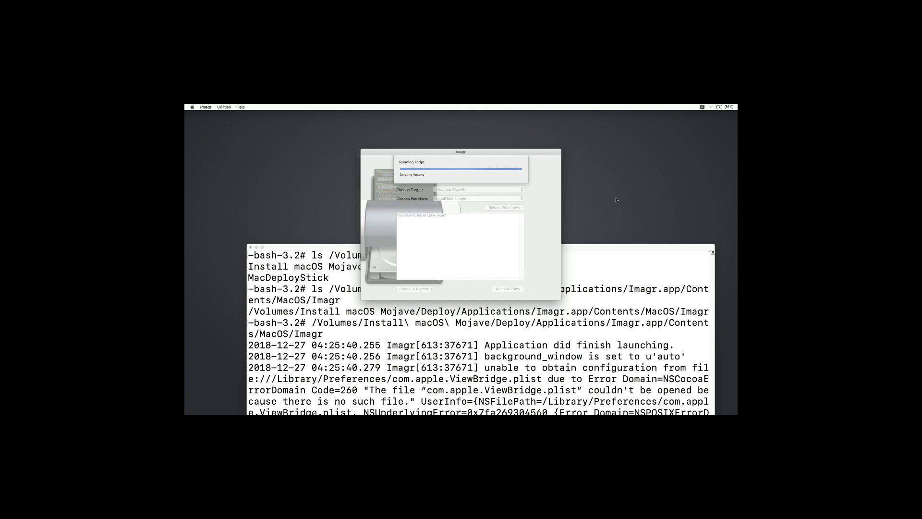
Join the Europa Wi-Fi network by entering its WPA2 password while the workflow runs
{"action": "left_click", "coordinate": [709, 107]}
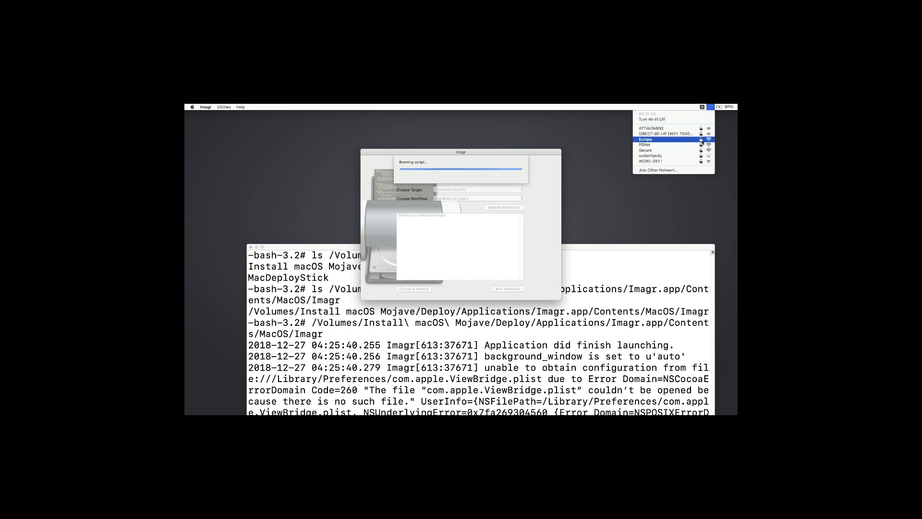
{"action": "left_click", "coordinate": [702, 141]}
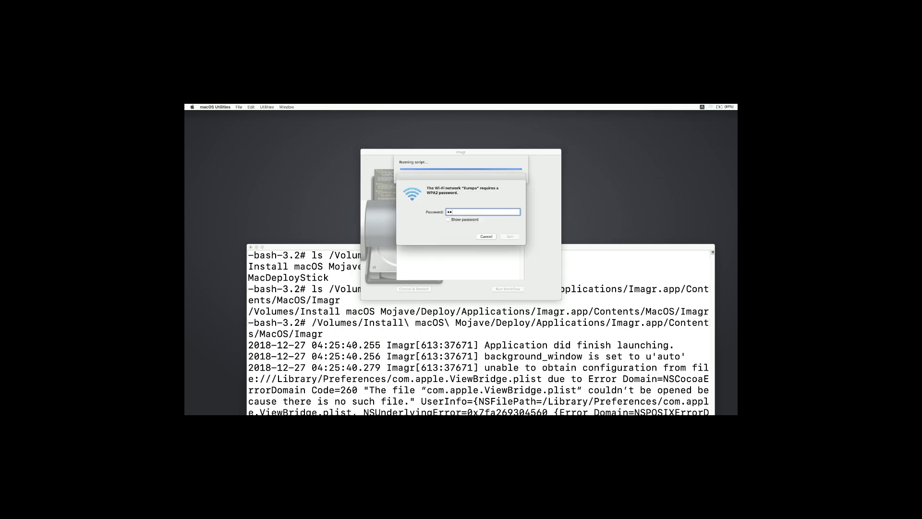
{"action": "type", "text": "••••••••••"}
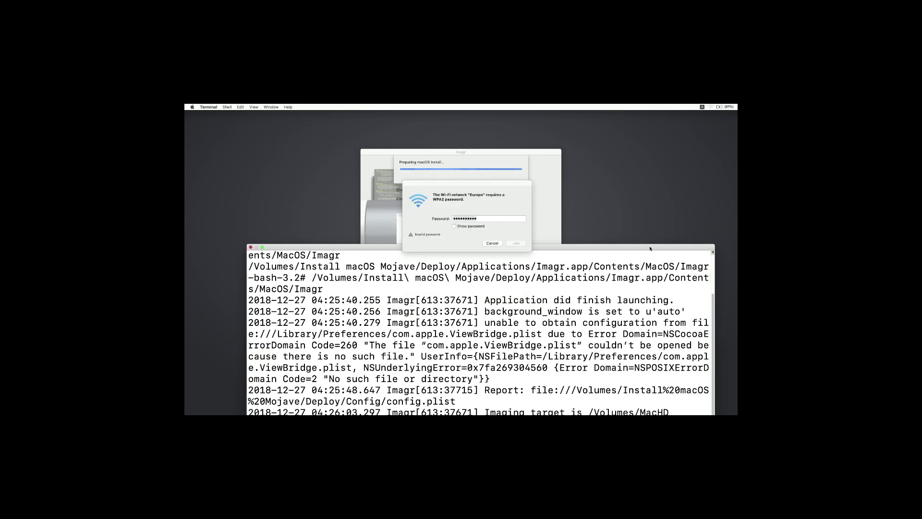
Enlarge the Terminal window and examine the startosinstall options, packages and preparation progress in the Imagr log
{"action": "left_click_drag", "start_coordinate": [650, 248], "coordinate": [642, 212]}
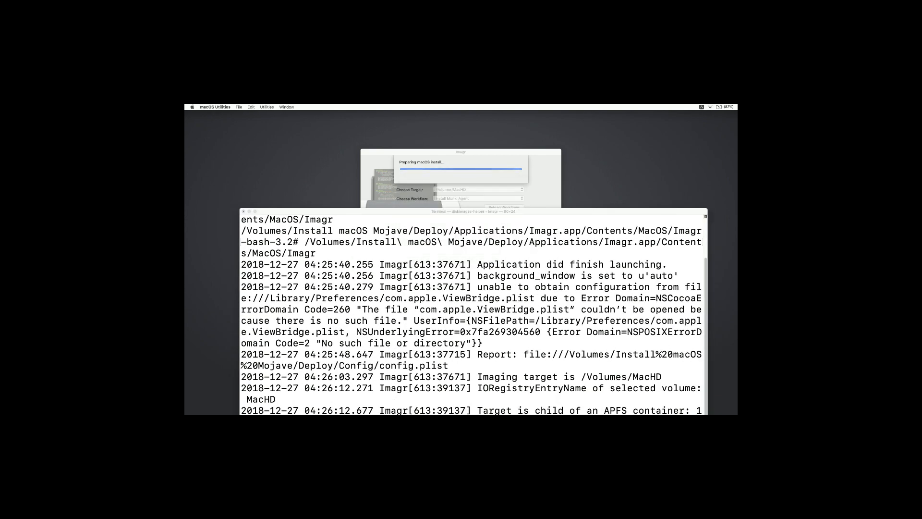
{"action": "double_click", "coordinate": [538, 211]}
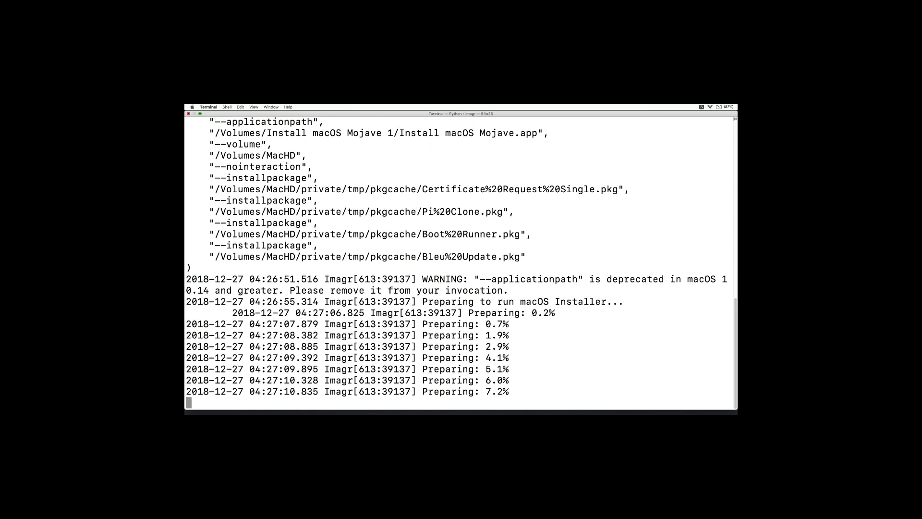
{"action": "triple_click", "coordinate": [336, 212]}
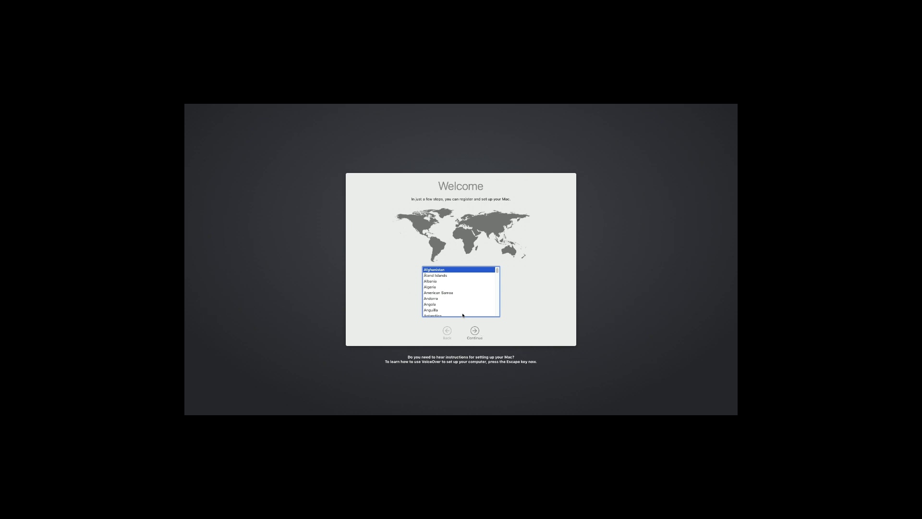
Browse the country list on the Mac's Welcome setup screen, including the entries beginning with U
{"action": "scroll", "coordinate": [445, 292], "scroll_direction": "down", "scroll_amount": 4}
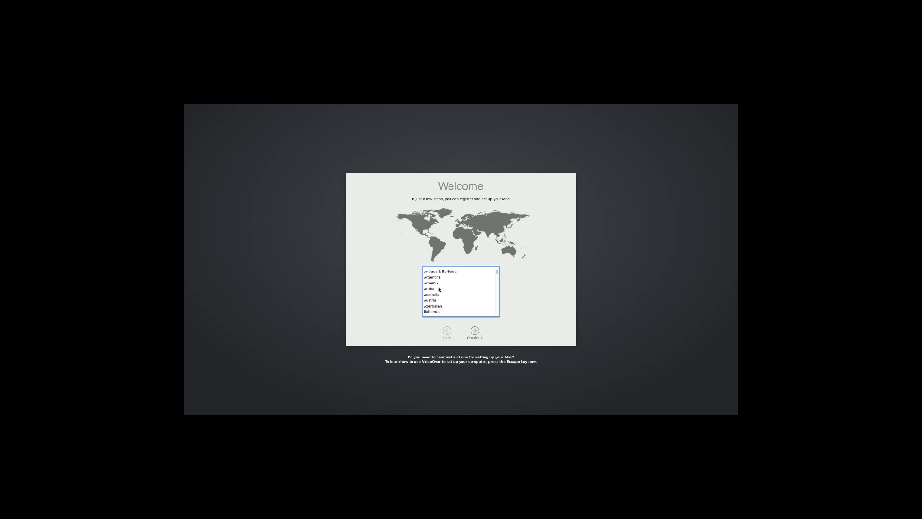
{"action": "left_click", "coordinate": [439, 290]}
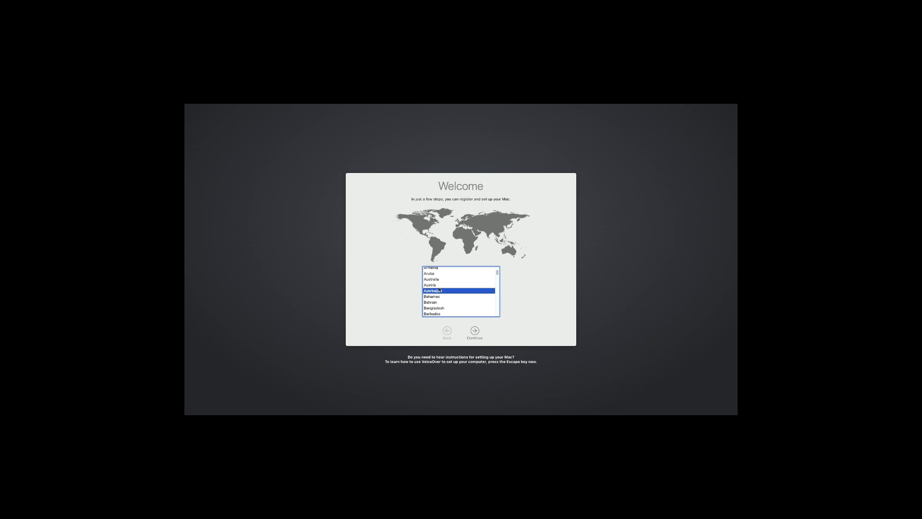
{"action": "key", "text": "u"}
{"action": "scroll", "coordinate": [435, 279], "scroll_direction": "down", "scroll_amount": 2}
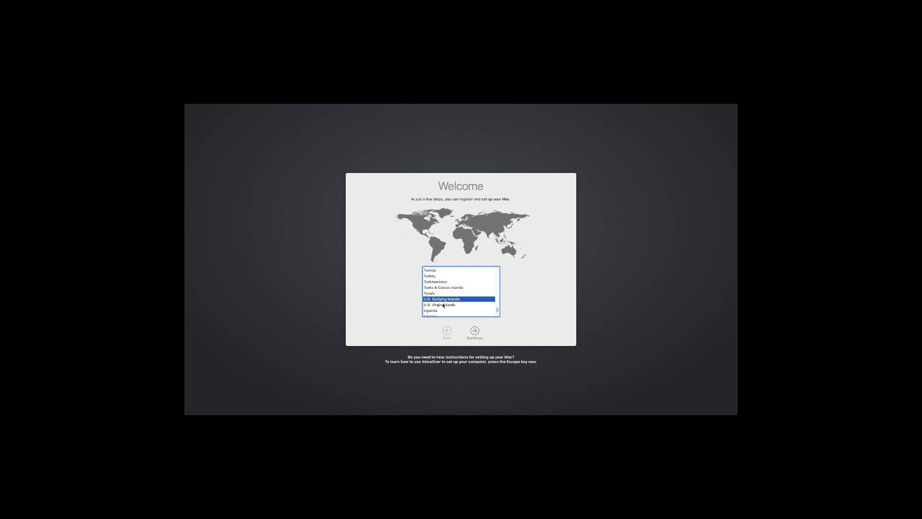
{"action": "scroll", "coordinate": [442, 303], "scroll_direction": "up", "scroll_amount": 20}
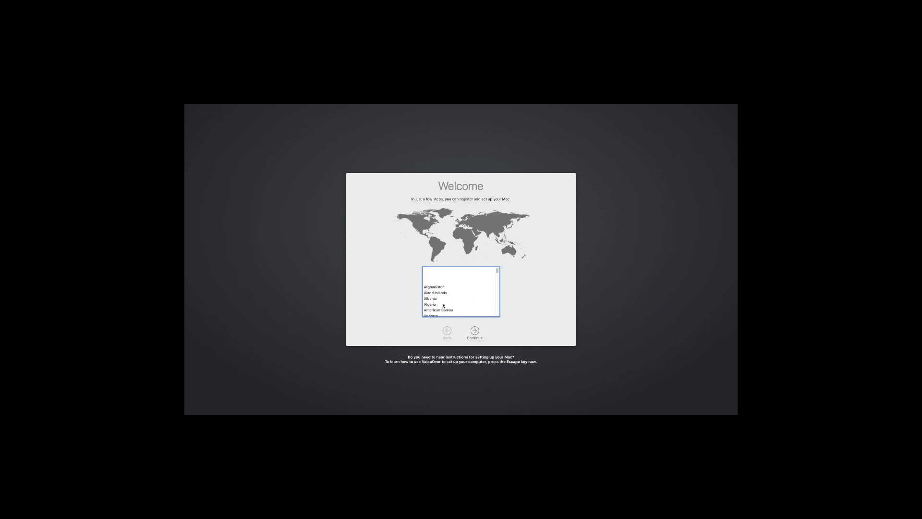
{"action": "scroll", "coordinate": [439, 296], "scroll_direction": "down", "scroll_amount": 9}
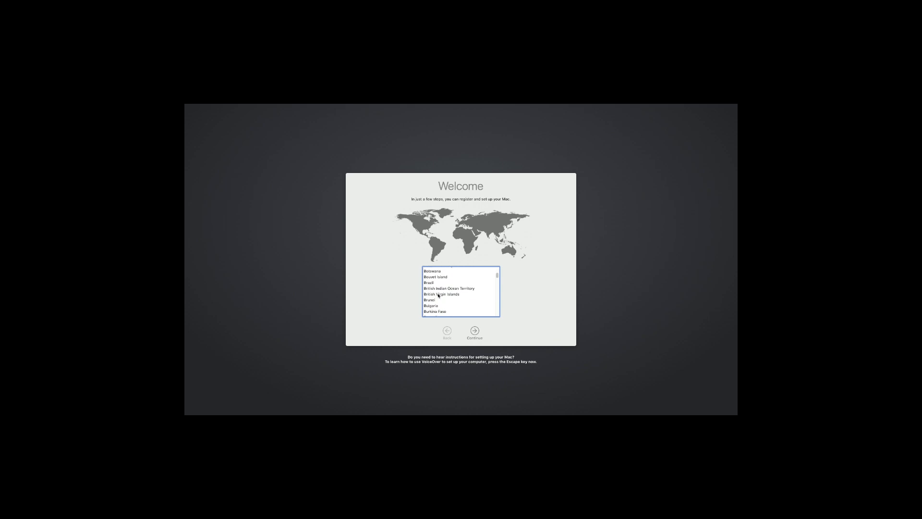
{"action": "key", "text": "n"}
{"action": "scroll", "coordinate": [438, 295], "scroll_direction": "down", "scroll_amount": 2}
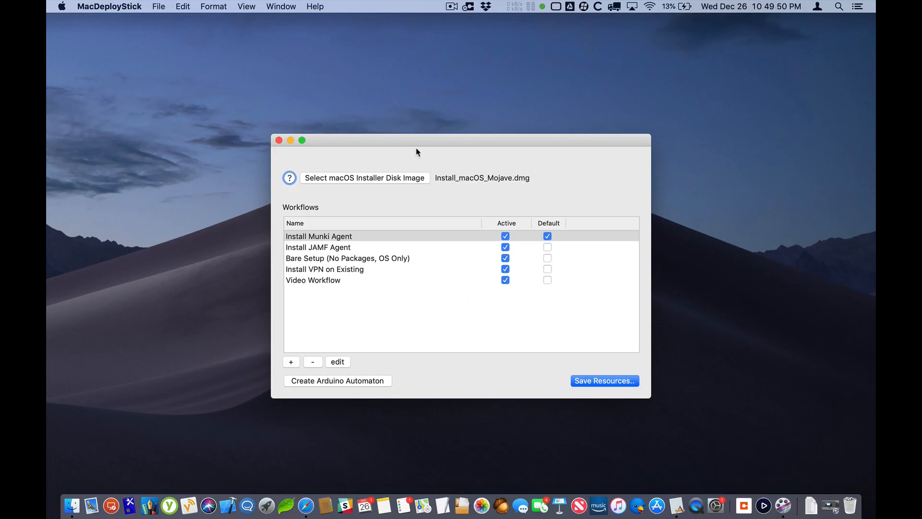
{"action": "left_click_drag", "start_coordinate": [438, 139], "coordinate": [420, 129]}
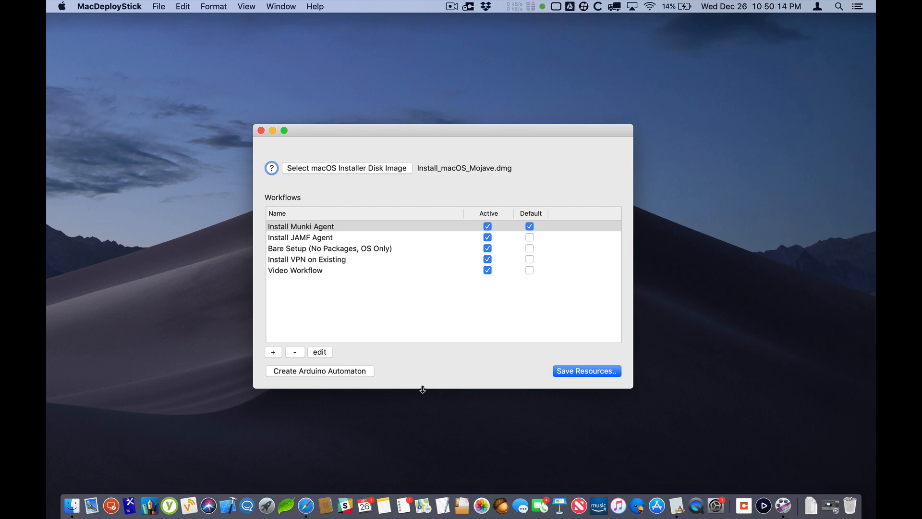
{"action": "left_click", "coordinate": [573, 371]}
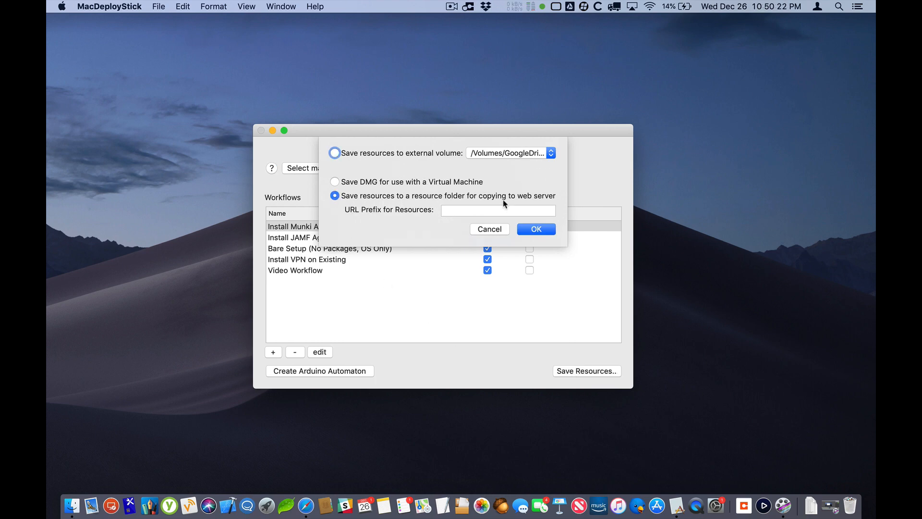
{"action": "left_click", "coordinate": [472, 215]}
{"action": "type", "text": "htt"}
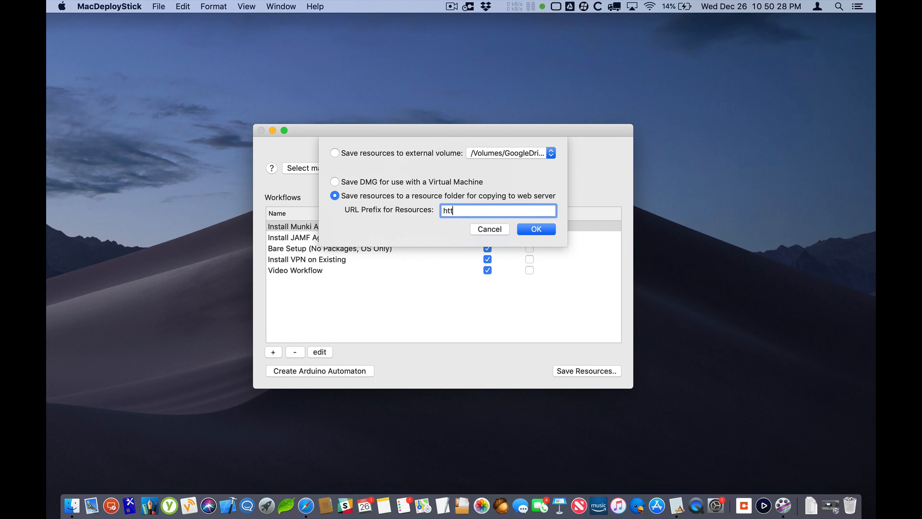
{"action": "type", "text": "ps://example.com/resources"}
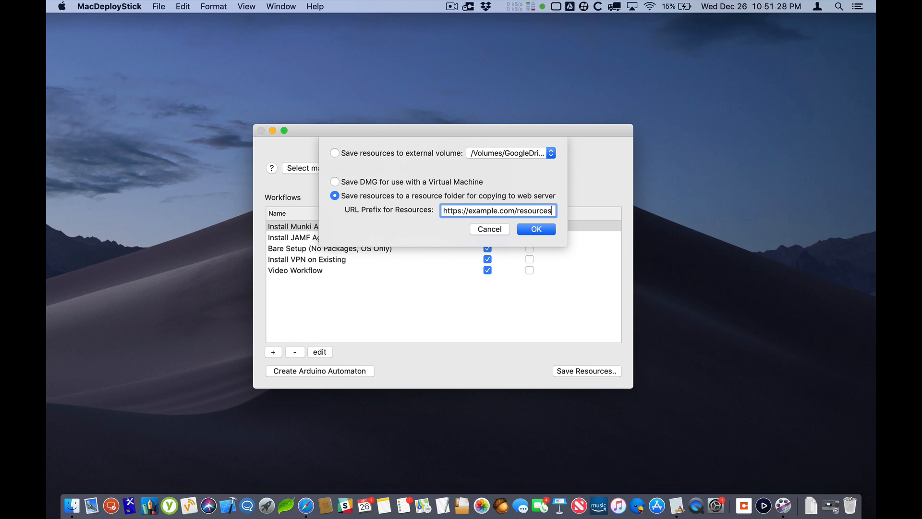
{"action": "left_click", "coordinate": [346, 181]}
{"action": "left_click", "coordinate": [490, 231]}
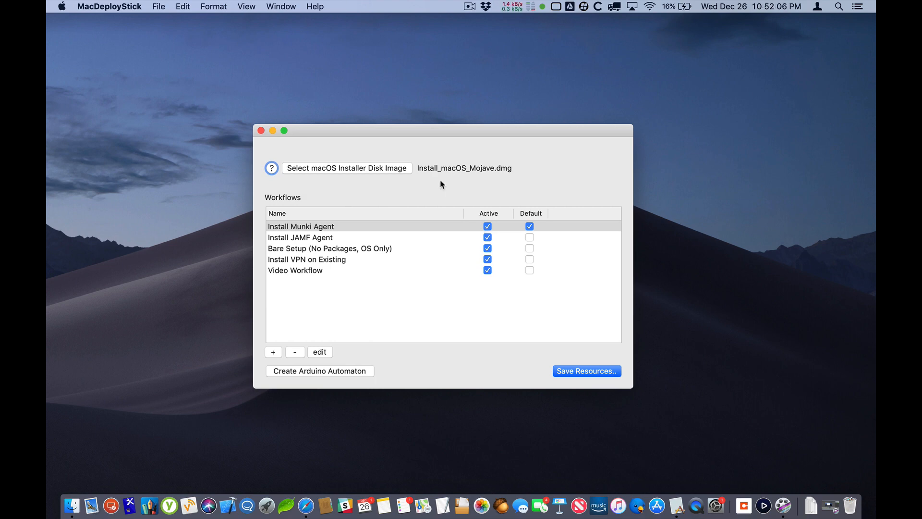
{"action": "left_click", "coordinate": [310, 237]}
{"action": "left_click", "coordinate": [310, 248]}
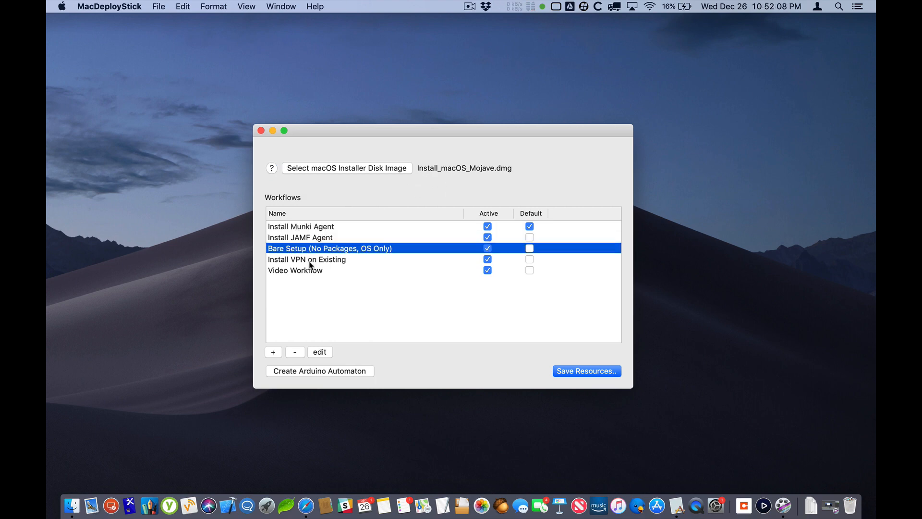
{"action": "left_click", "coordinate": [311, 228]}
{"action": "left_click", "coordinate": [311, 238]}
{"action": "left_click", "coordinate": [311, 248]}
{"action": "left_click", "coordinate": [311, 226]}
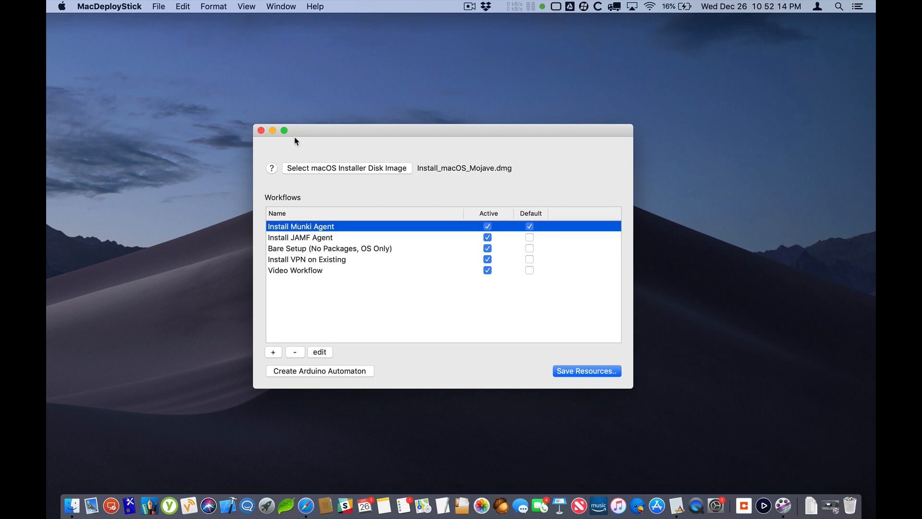
{"action": "left_click_drag", "start_coordinate": [292, 126], "coordinate": [291, 121]}
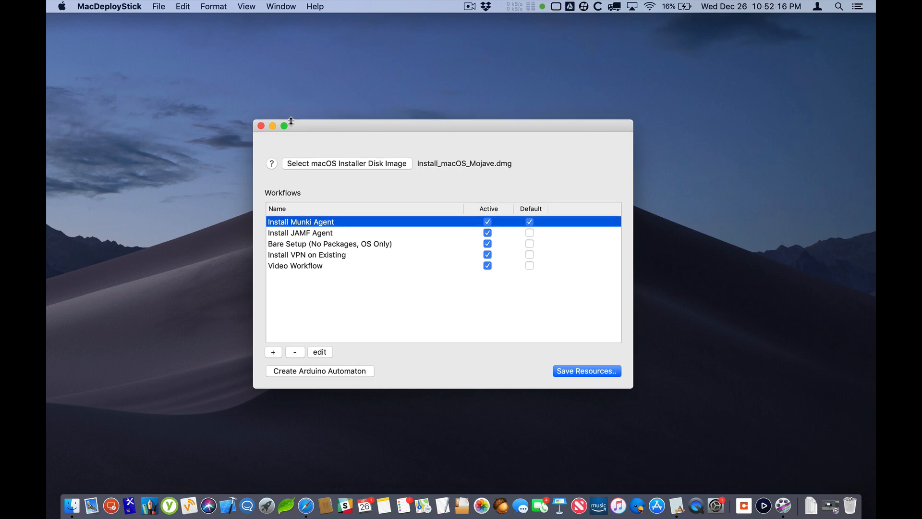